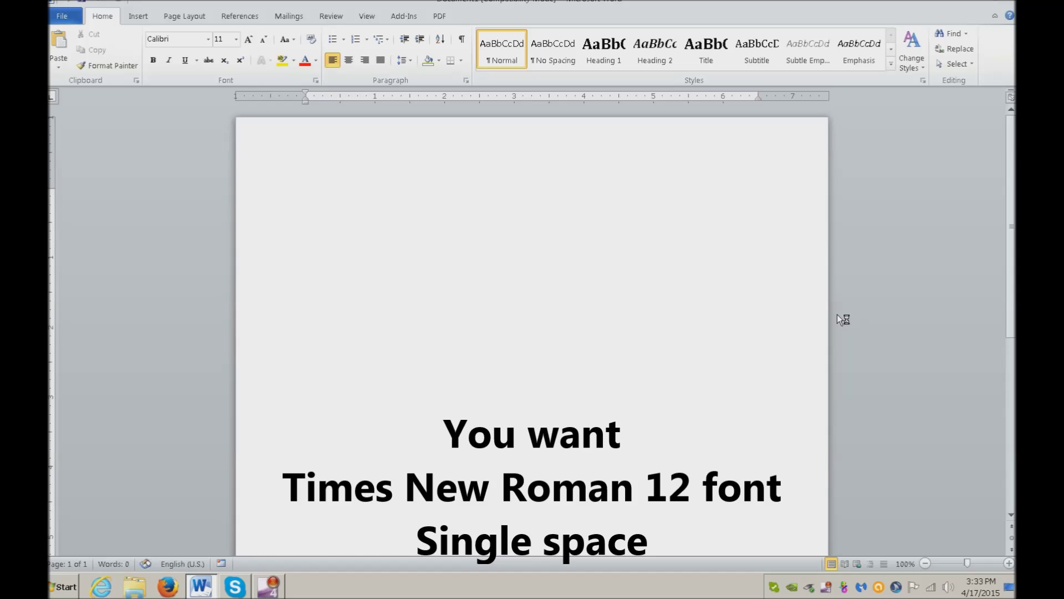
- Generate sample paragraphs with =rand() and copy the document's entire text
{"action": "type", "text": "=rand()"}
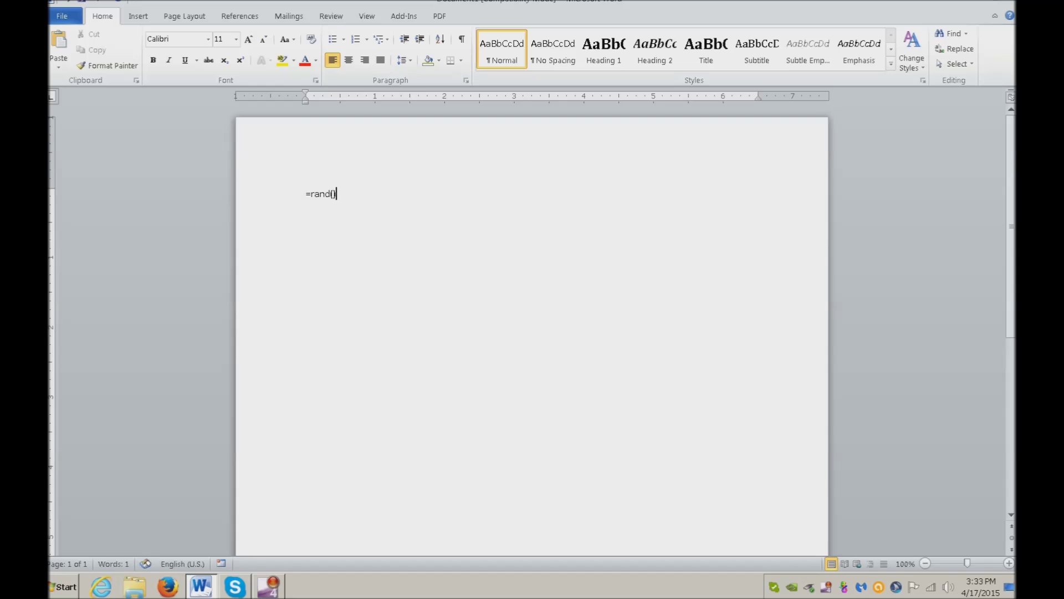
{"action": "key", "text": "Return"}
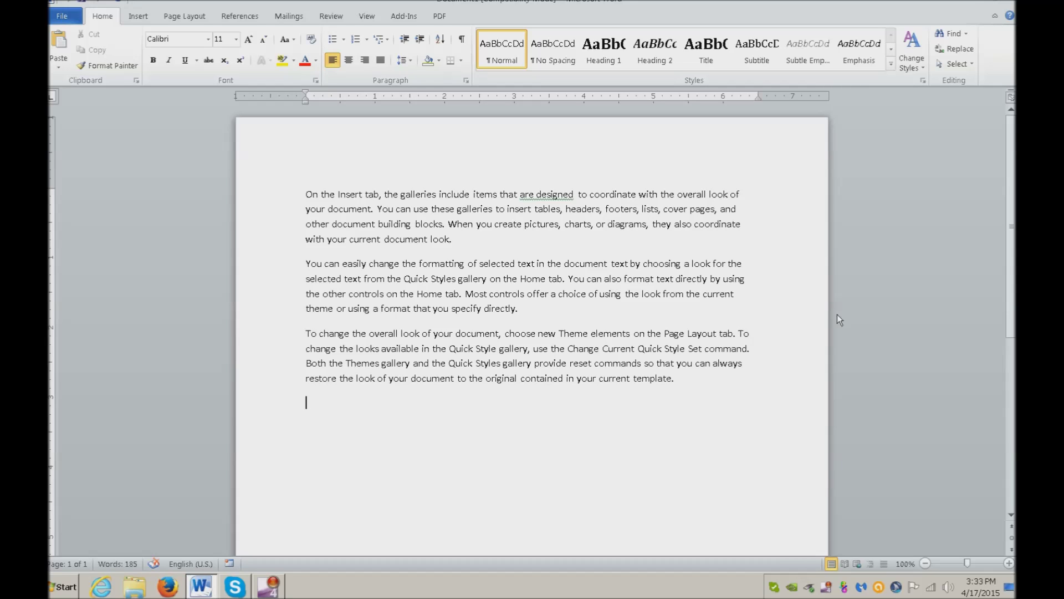
{"action": "key", "text": "ctrl+a"}
{"action": "key", "text": "ctrl+c"}
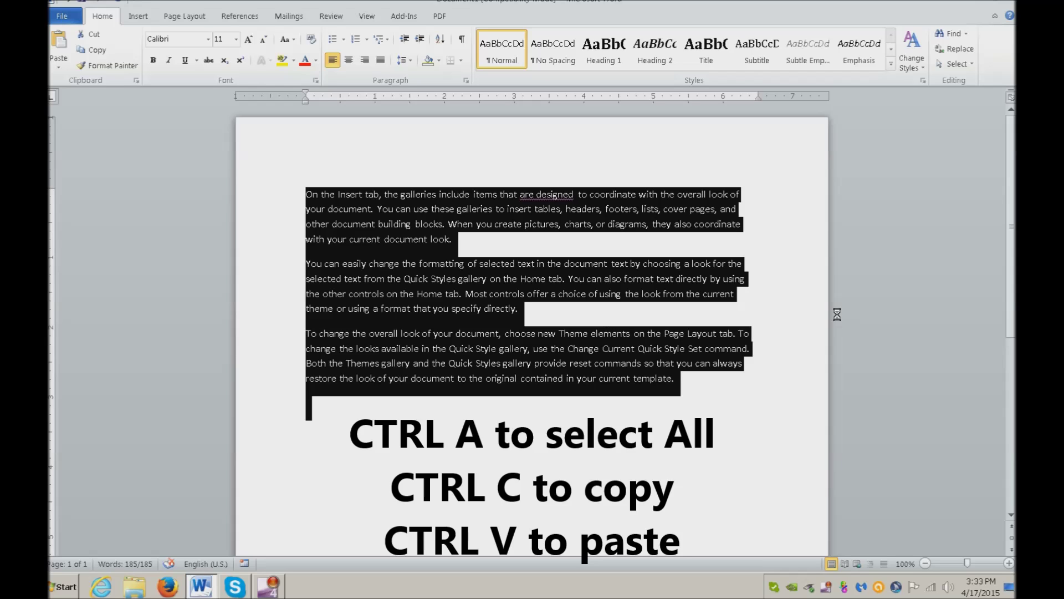
- Set the font of all the selected text to Times New Roman, size 12
{"action": "key", "text": "ctrl+d"}
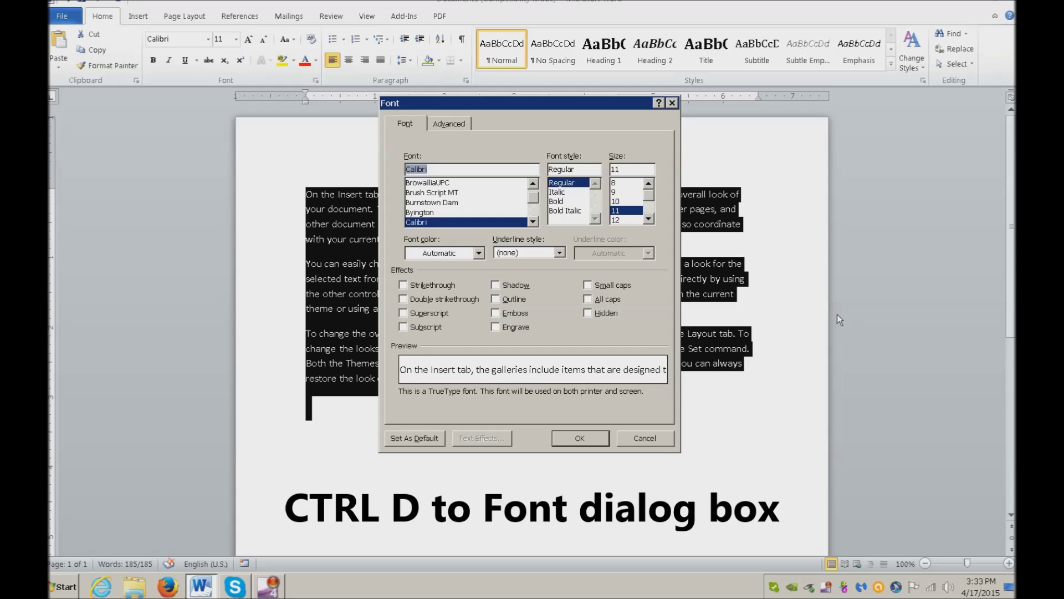
{"action": "type", "text": "ti"}
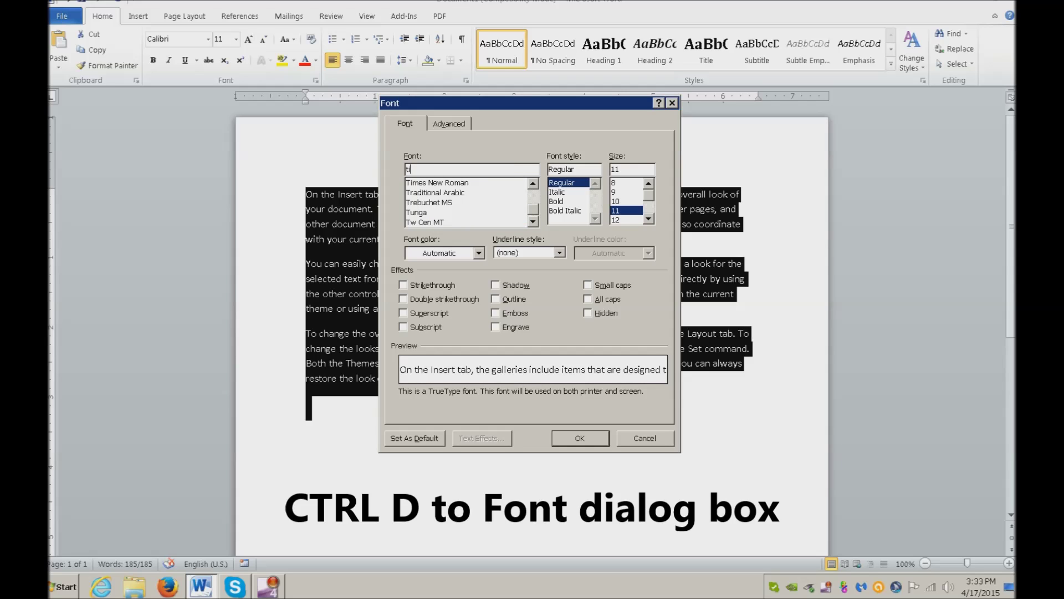
{"action": "type", "text": "mes New Roman"}
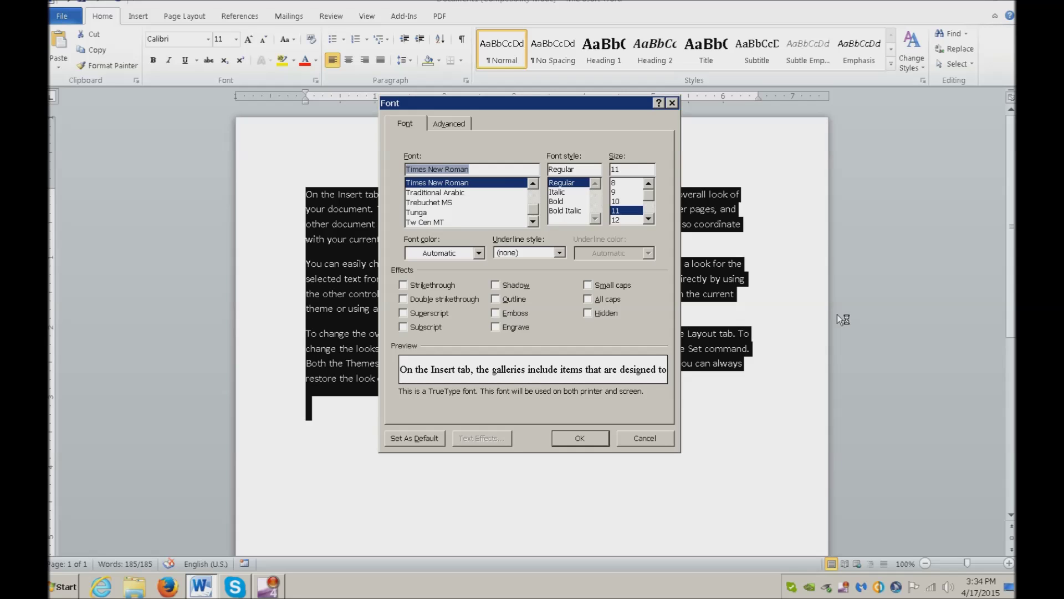
{"action": "key", "text": "Tab"}
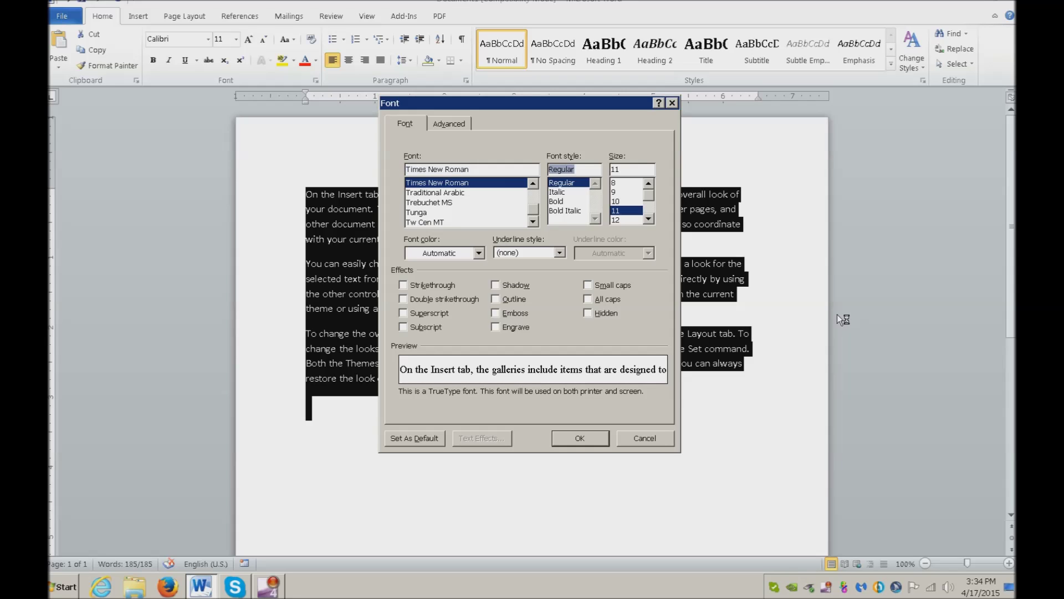
{"action": "key", "text": "Tab"}
{"action": "type", "text": "12"}
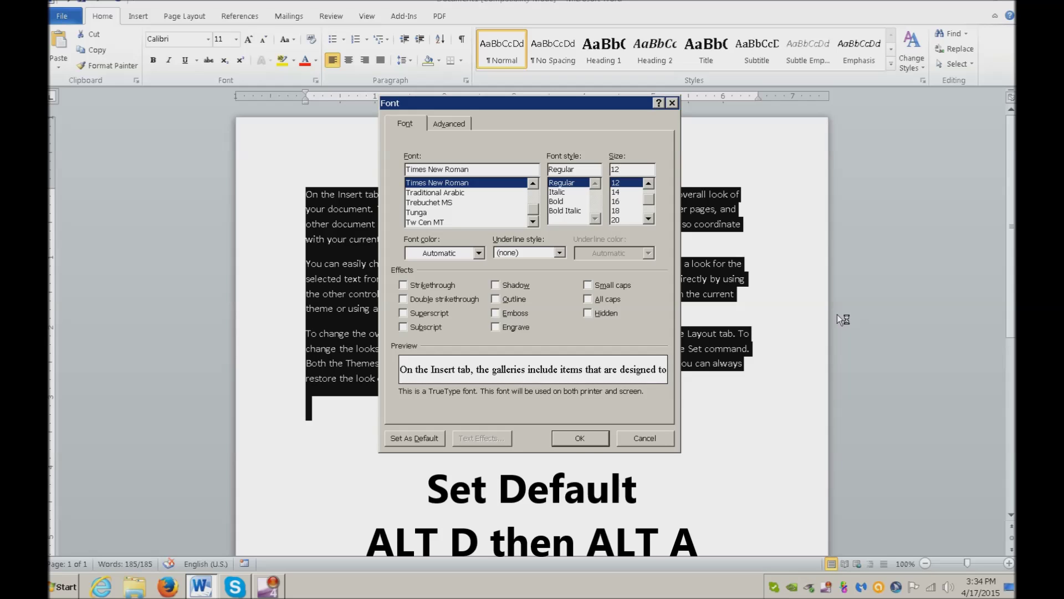
- Make the chosen font settings the default for all documents based on the Normal template
{"action": "key", "text": "alt+d"}
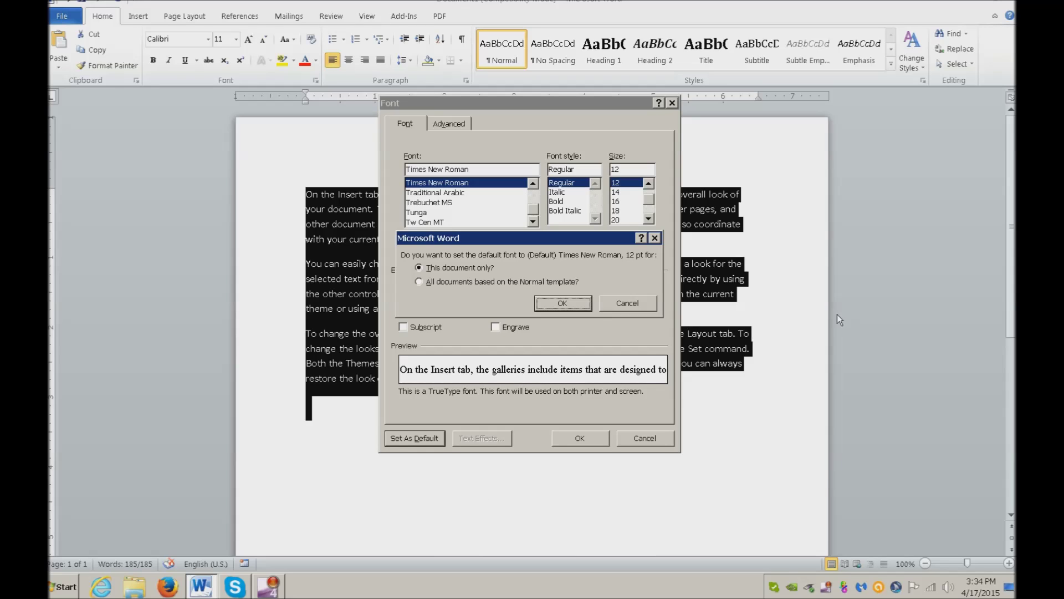
{"action": "key", "text": "alt+a"}
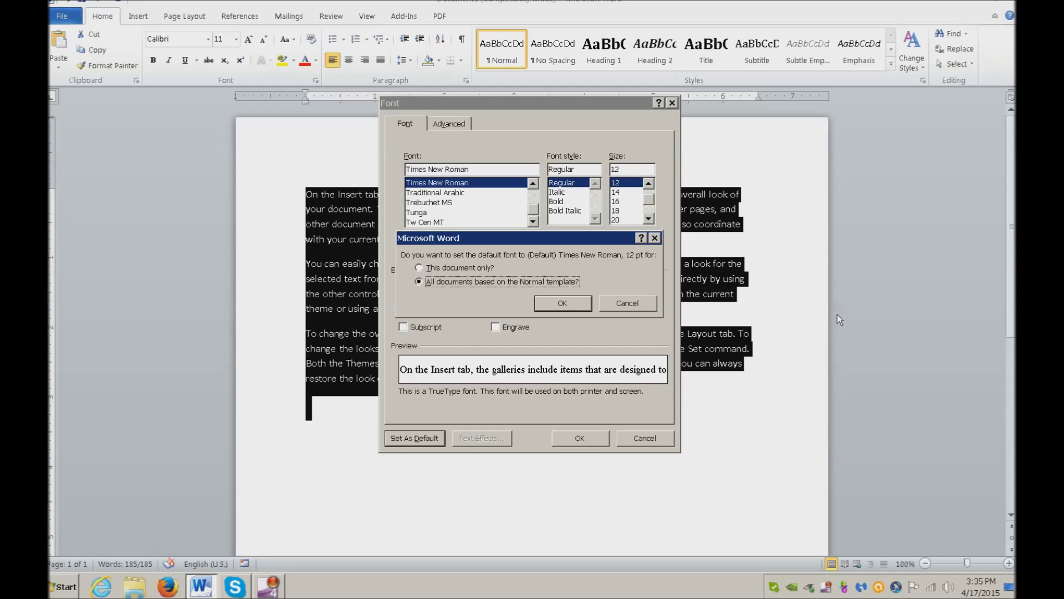
{"action": "key", "text": "Return"}
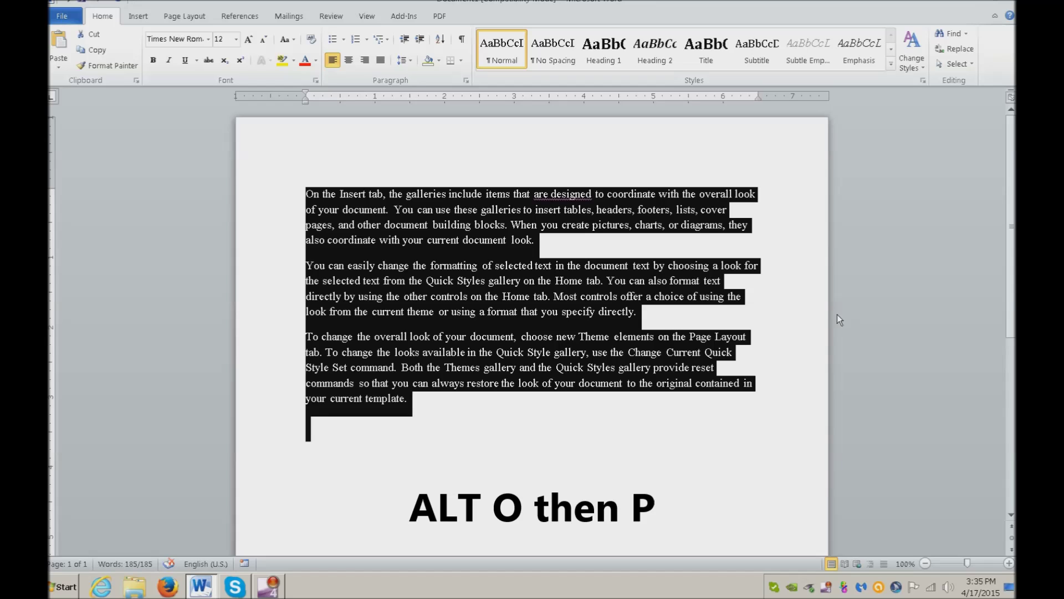
- Set the selected paragraphs' spacing after to 0 and their line spacing to Single
{"action": "key", "text": "alt+o"}
{"action": "key", "text": "p"}
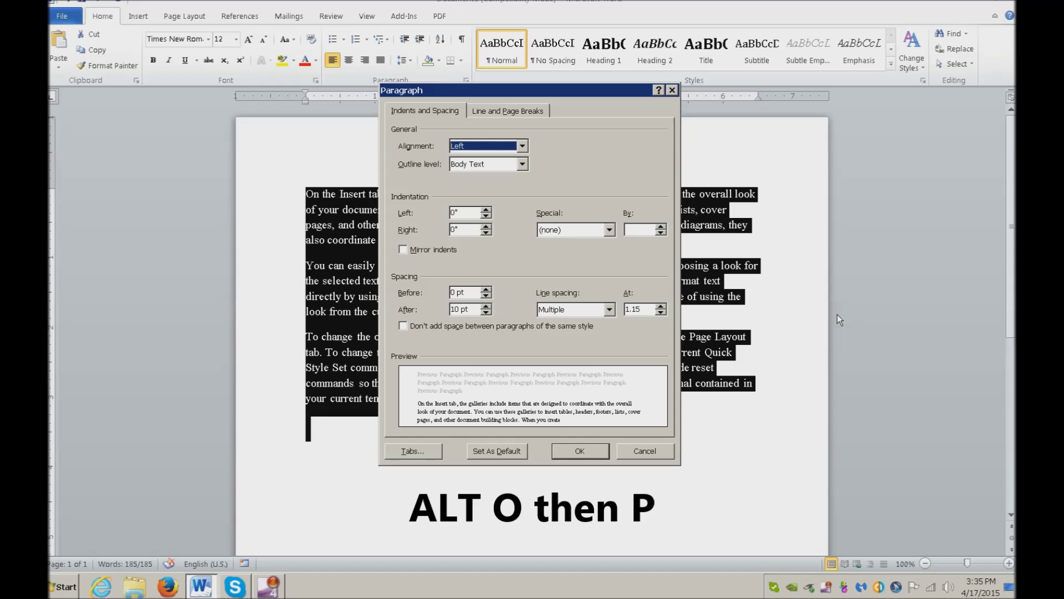
{"action": "key", "text": "alt+Down"}
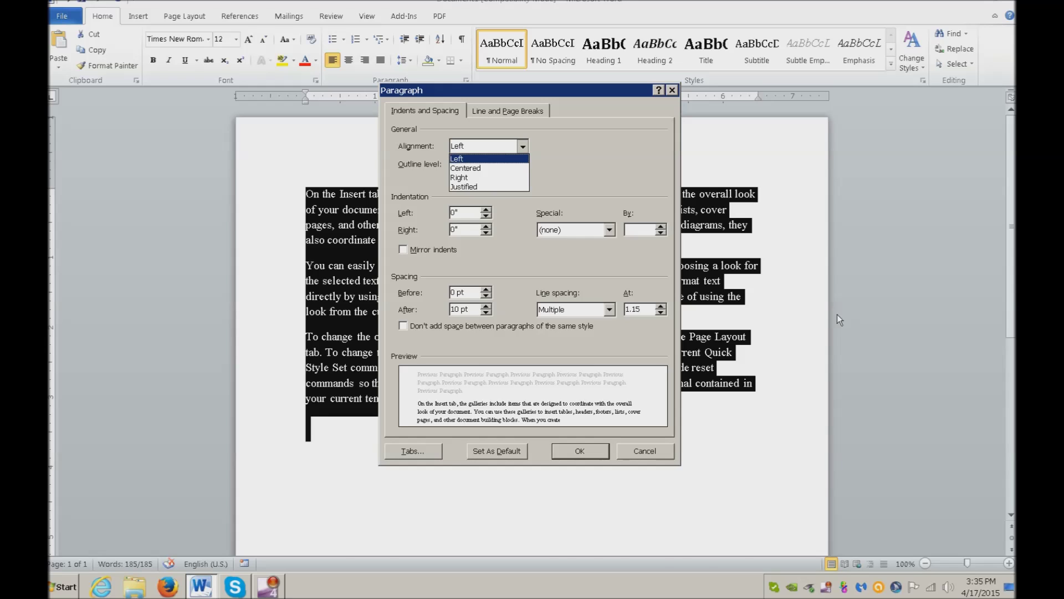
{"action": "key", "text": "alt+f"}
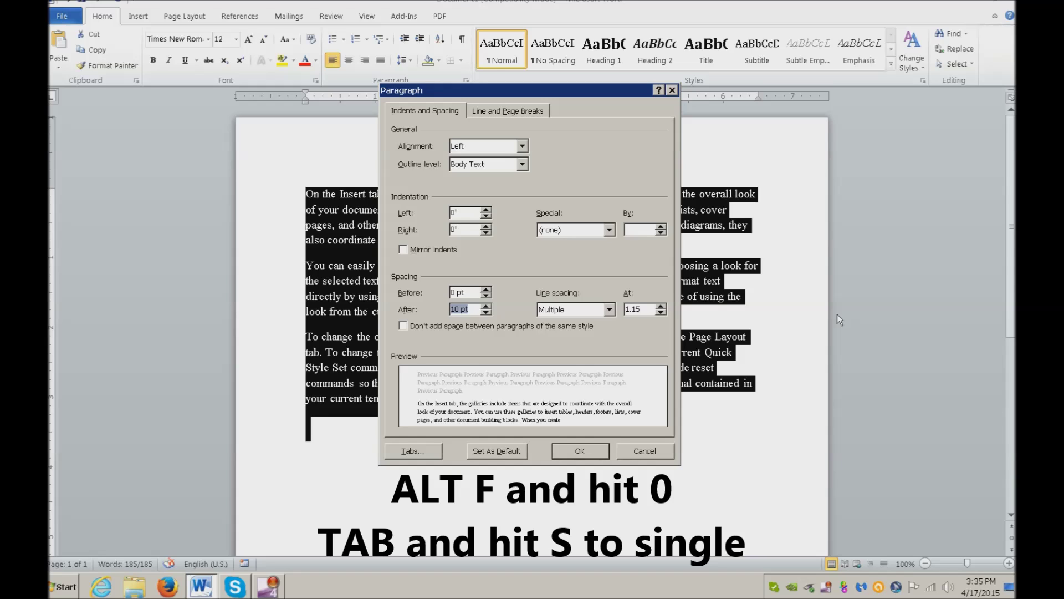
{"action": "type", "text": "0"}
{"action": "key", "text": "Tab"}
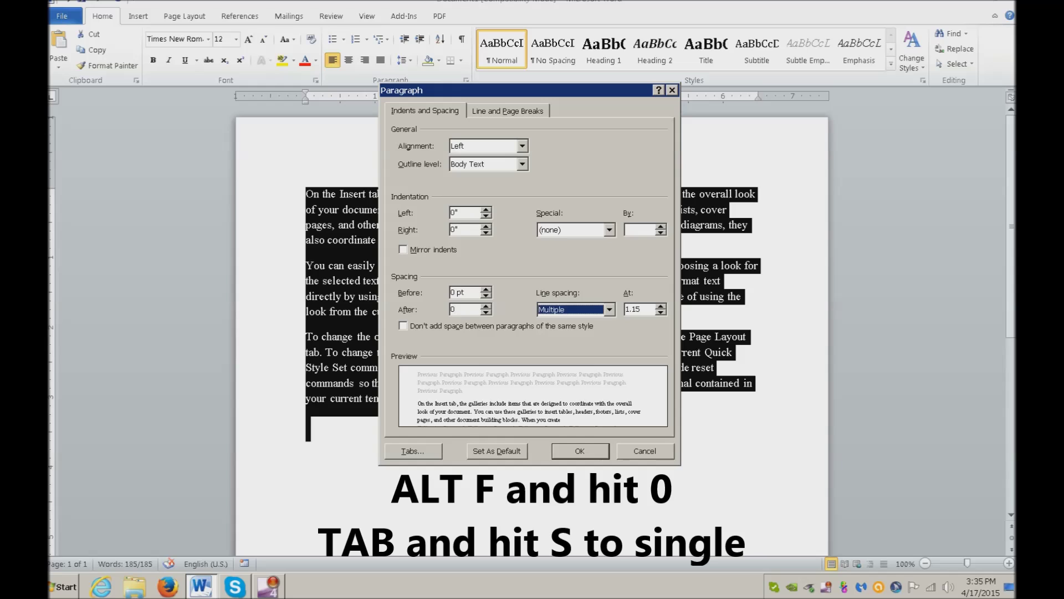
{"action": "key", "text": "alt+Down"}
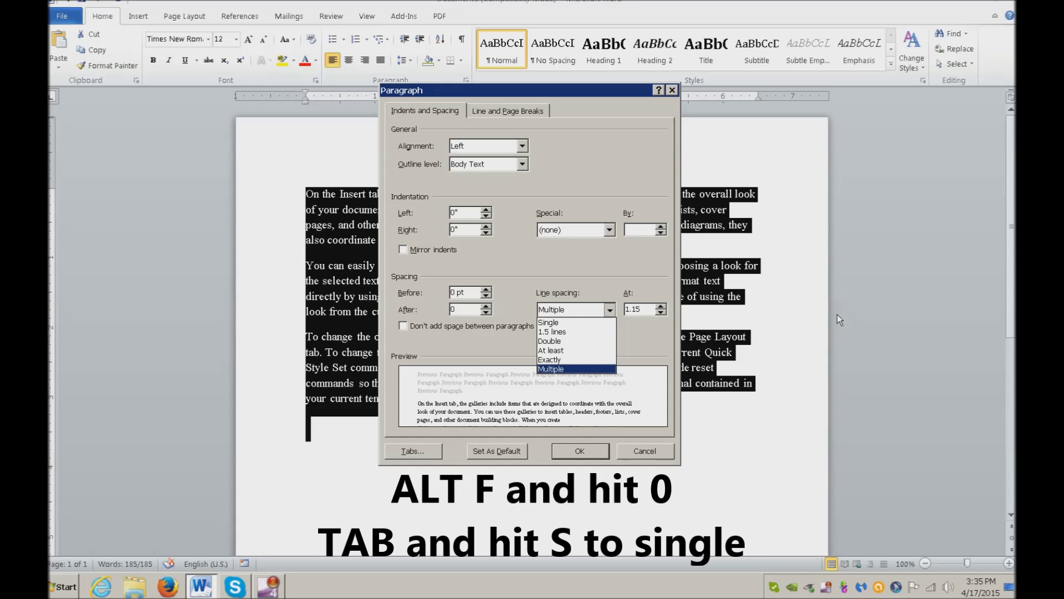
{"action": "key", "text": "s"}
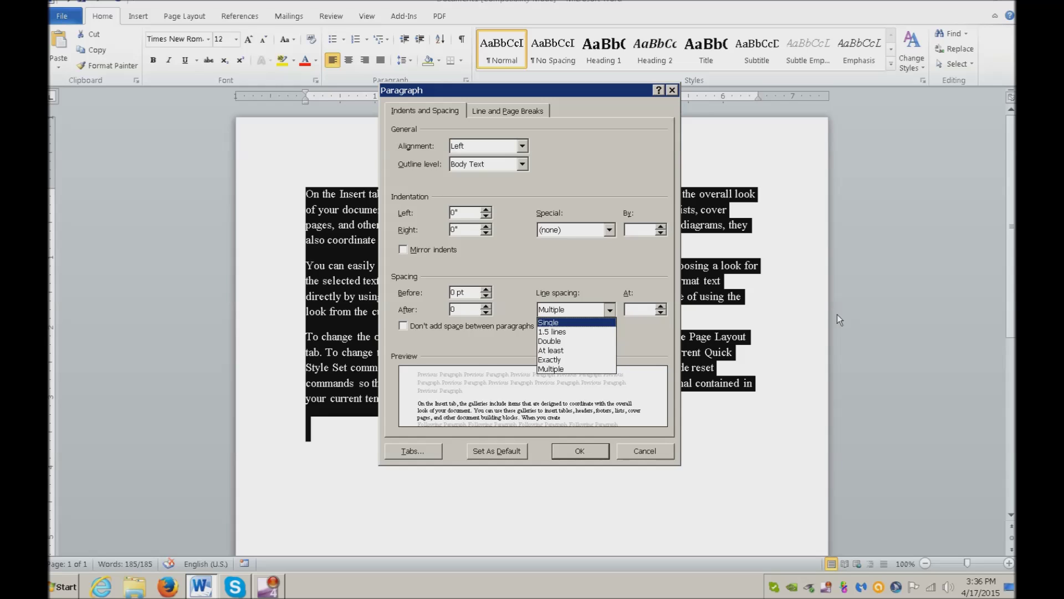
{"action": "key", "text": "Tab"}
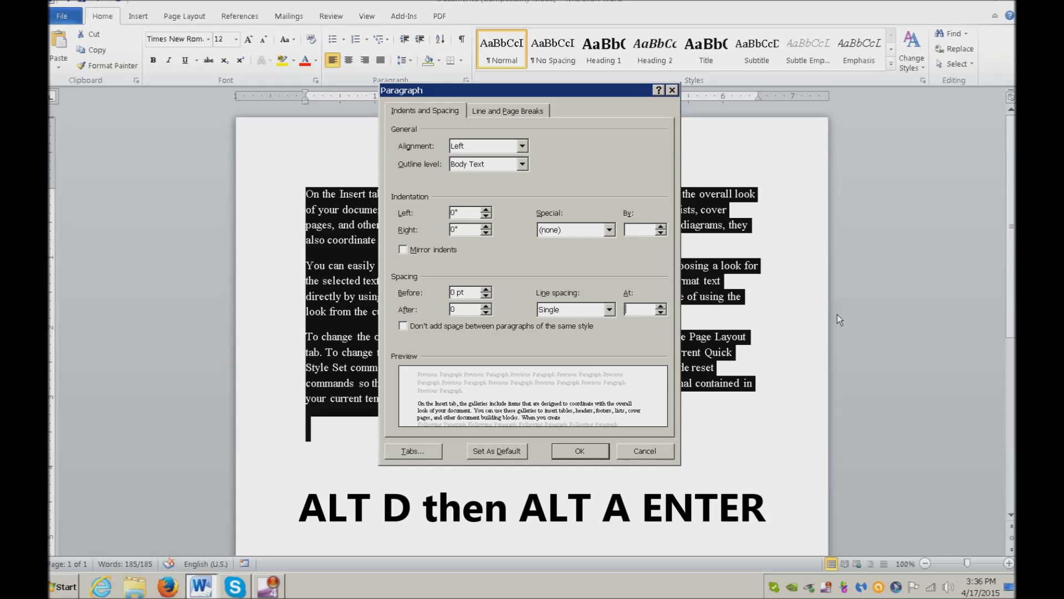
- Make the paragraph settings the default for all documents based on the Normal template
{"action": "key", "text": "alt+d"}
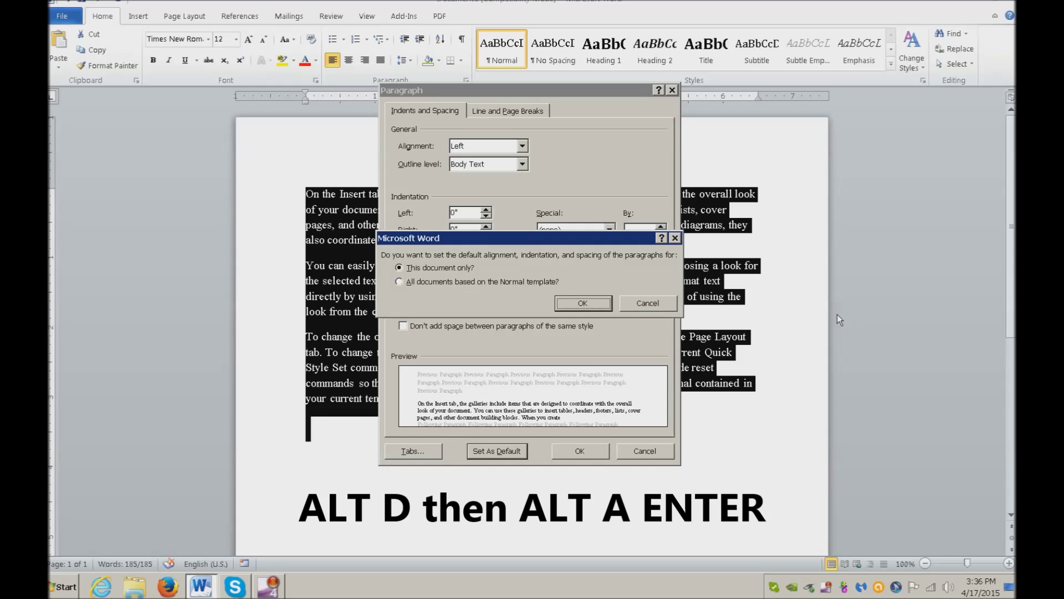
{"action": "key", "text": "alt+a"}
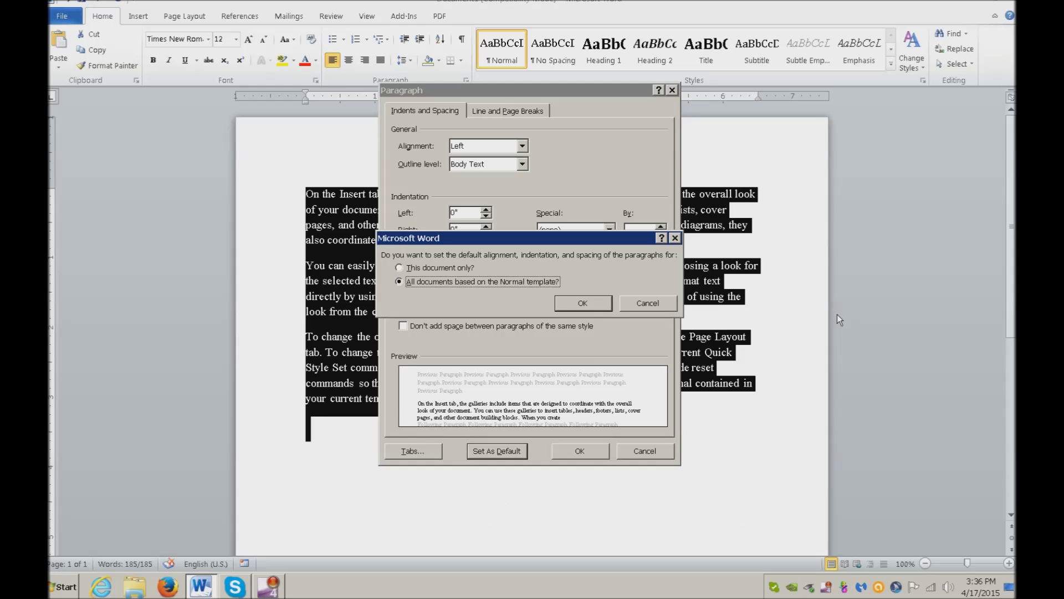
{"action": "key", "text": "Return"}
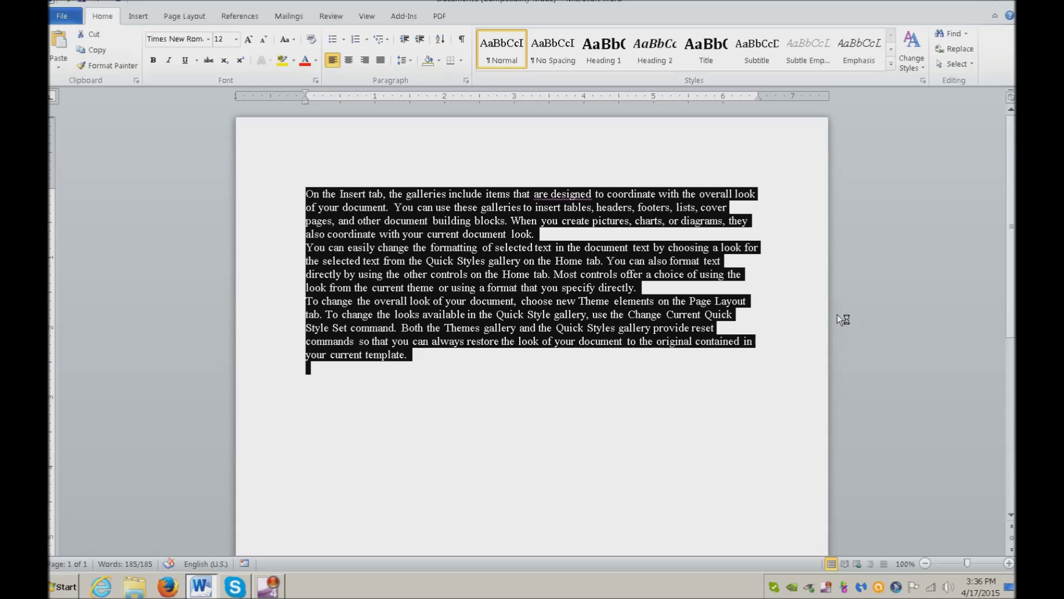
- Apply the Normal page margins preset, with 1" on every side, to the document
{"action": "key", "text": "alt"}
{"action": "key", "text": "p"}
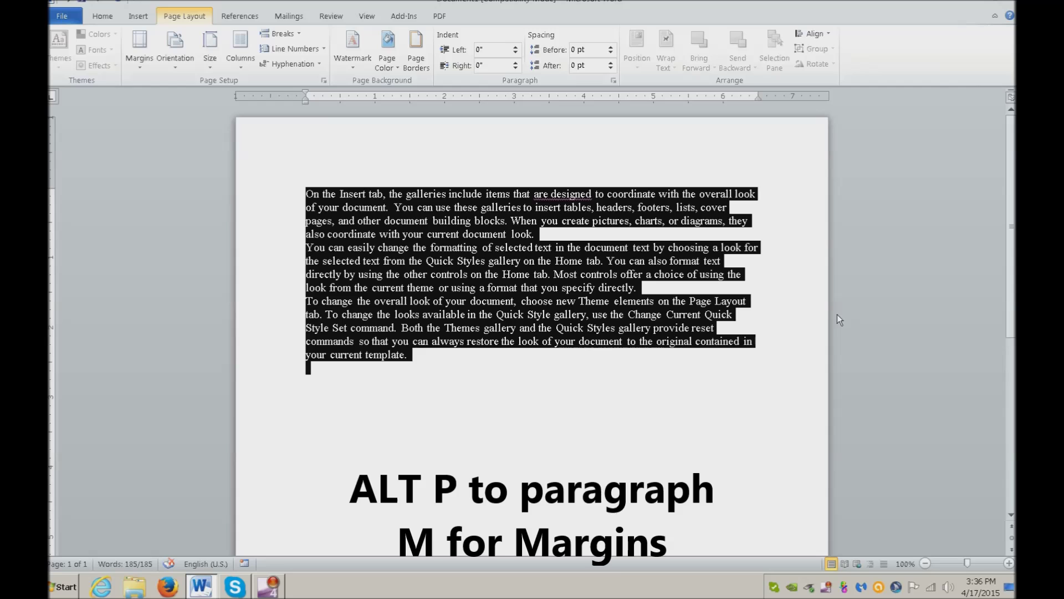
{"action": "key", "text": "alt+p"}
{"action": "key", "text": "m"}
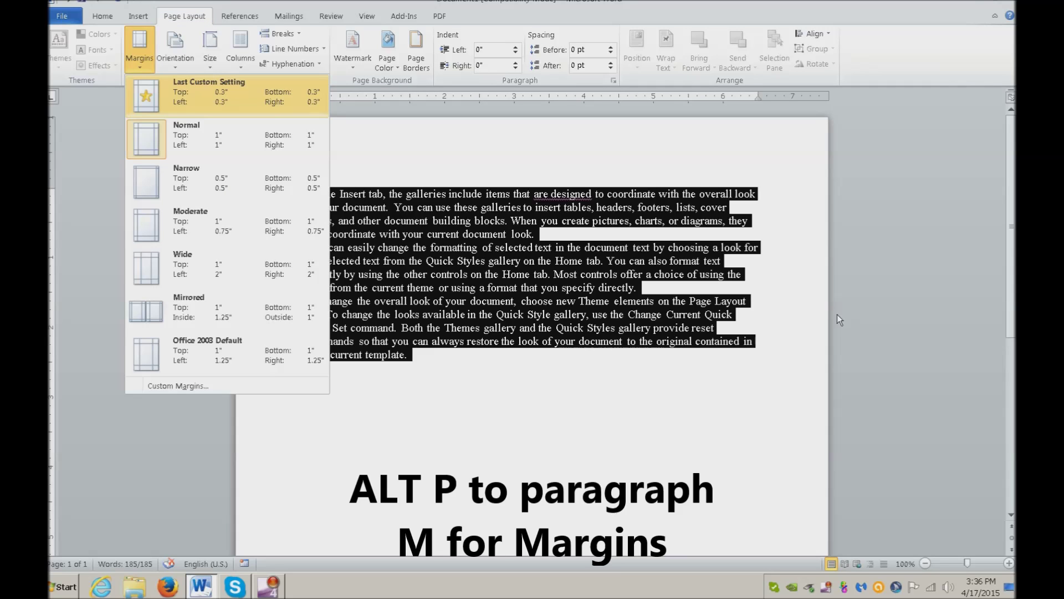
{"action": "key", "text": "Down"}
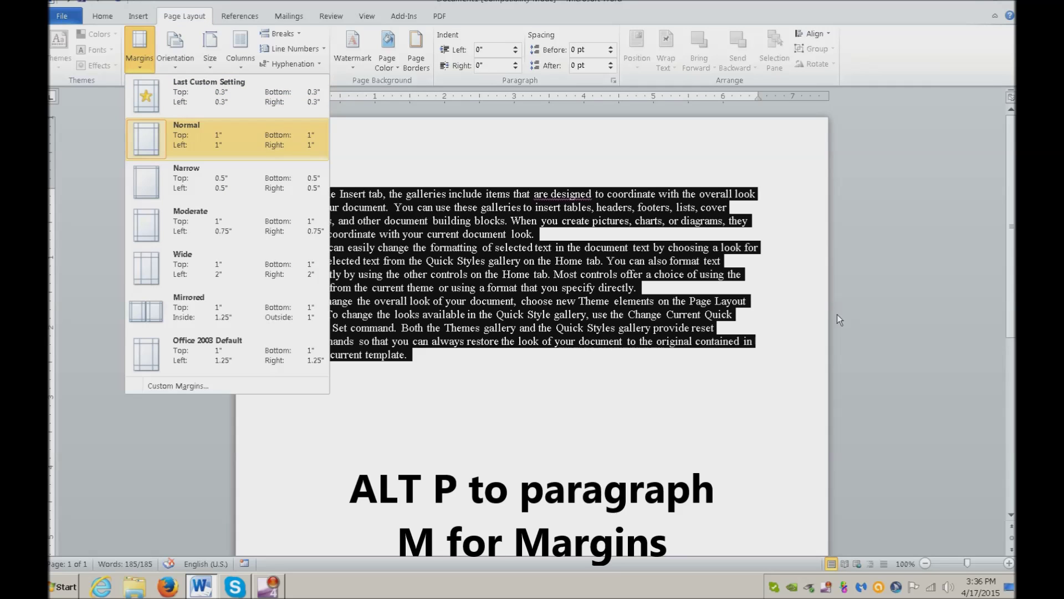
{"action": "key", "text": "Return"}
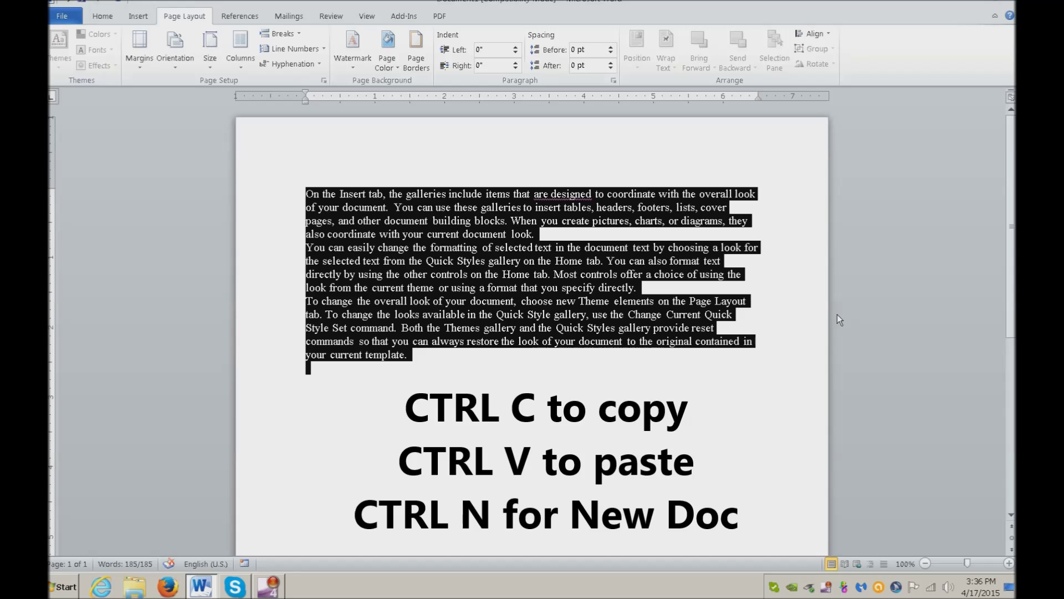
- Create a new blank document and paste the copied sample paragraphs into it
{"action": "key", "text": "ctrl+n"}
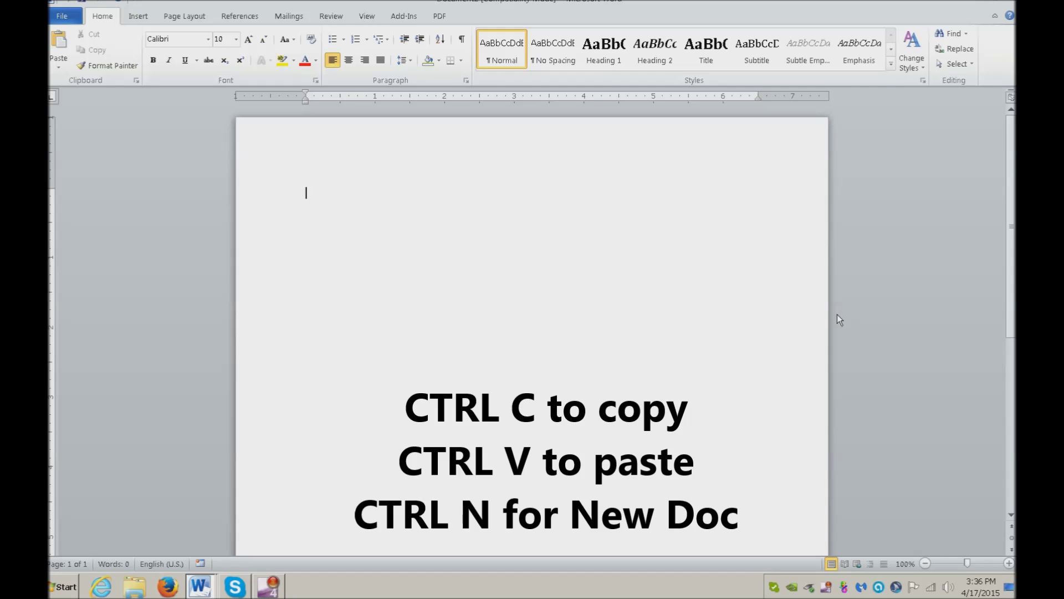
{"action": "key", "text": "ctrl+v"}
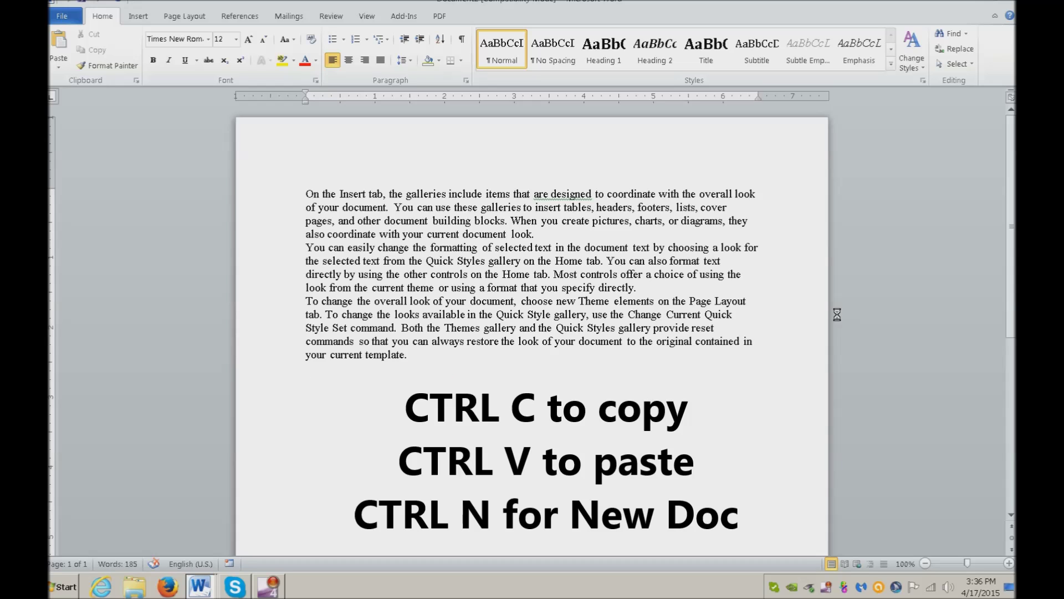
- Create another blank document and insert the current date on a right-aligned first line in the 4/17/2015 format
{"action": "key", "text": "ctrl+n"}
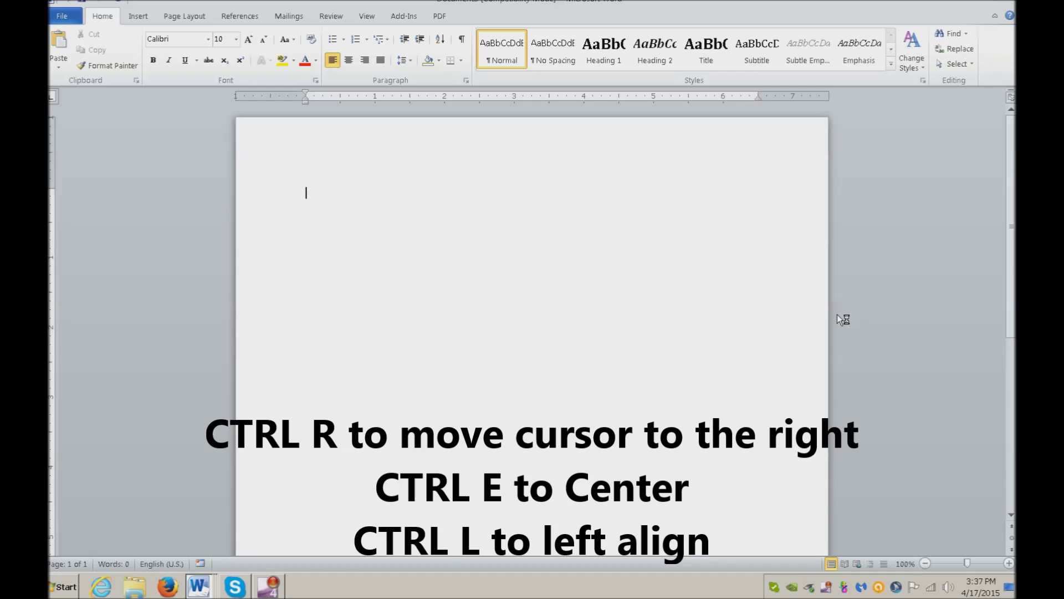
{"action": "key", "text": "ctrl+r"}
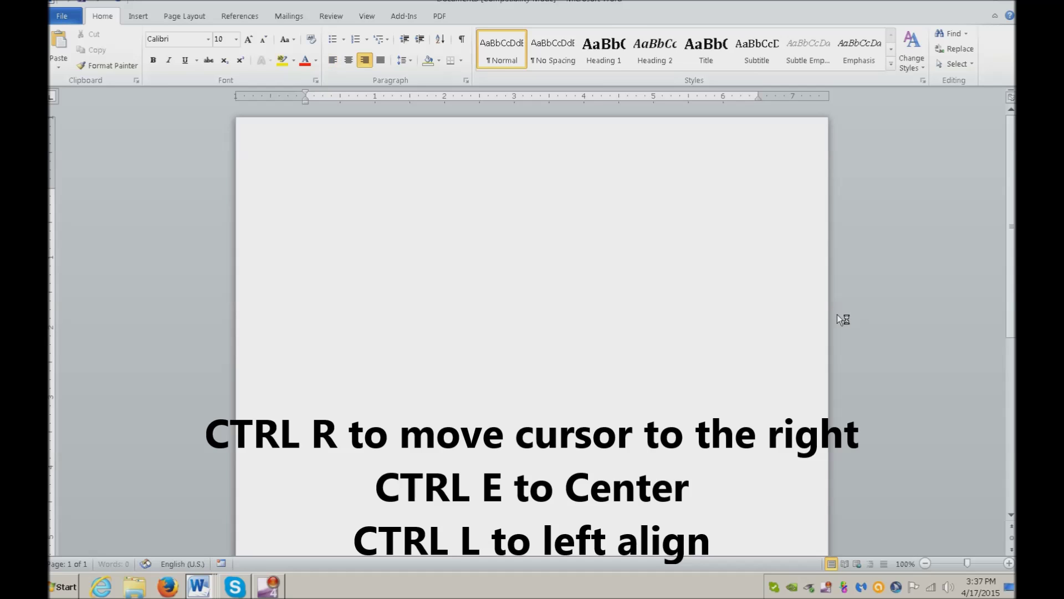
{"action": "key", "text": "alt+n"}
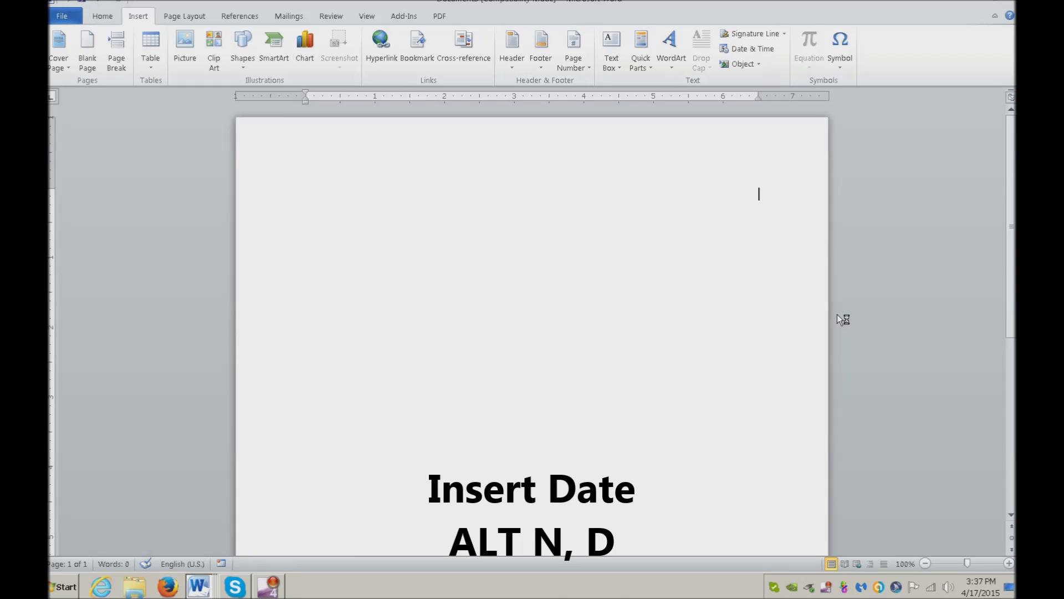
{"action": "key", "text": "alt"}
{"action": "key", "text": "d"}
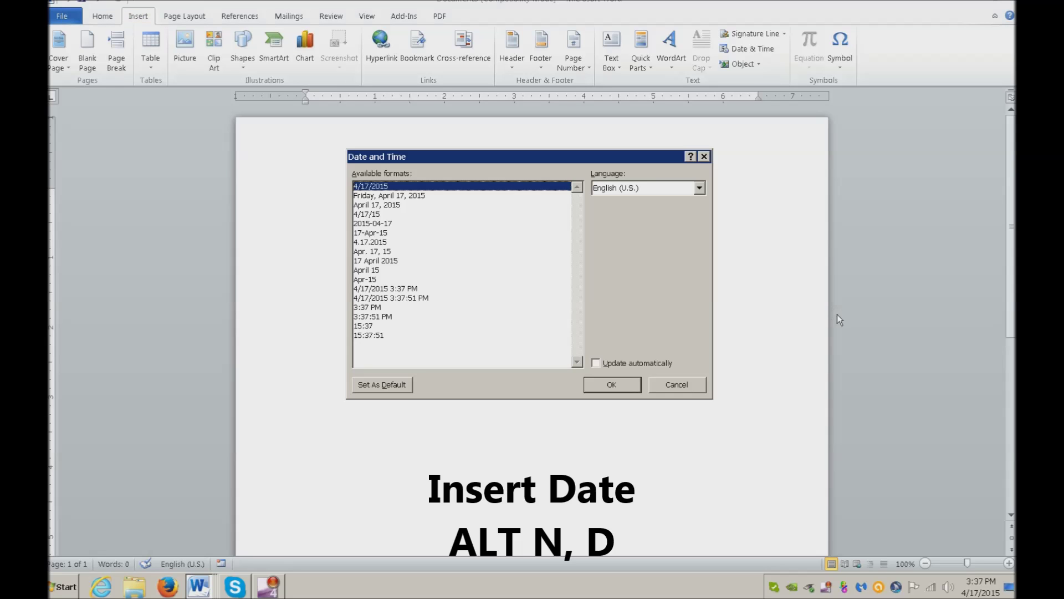
{"action": "key", "text": "Return"}
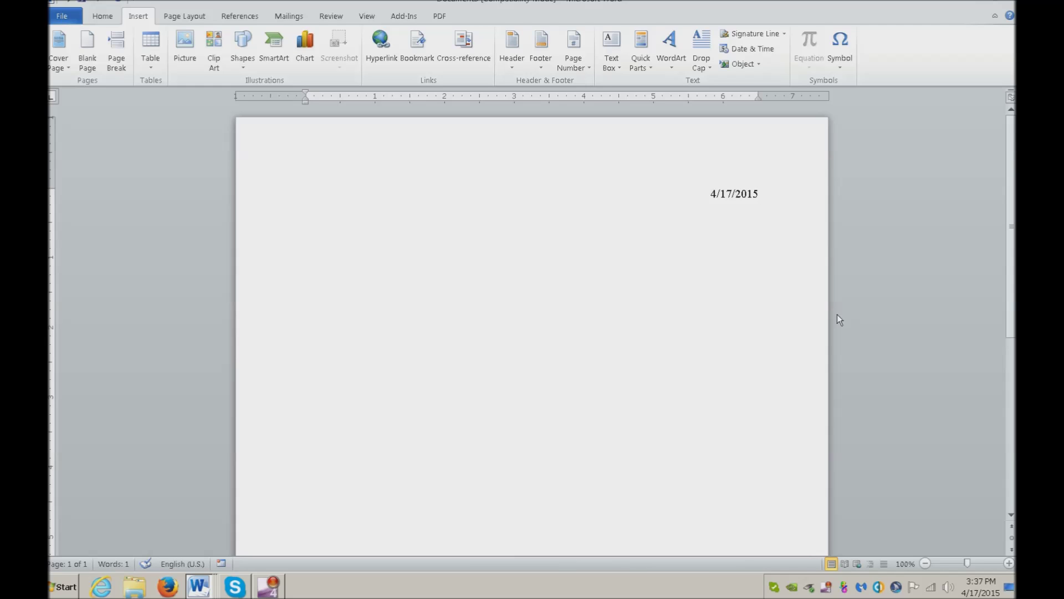
- Add the centered title "This is Where Titles Go" below the date and start a left-aligned line under it
{"action": "key", "text": "Return"}
{"action": "key", "text": "ctrl+e"}
{"action": "type", "text": "This is Where Titles Go"}
{"action": "key", "text": "Return"}
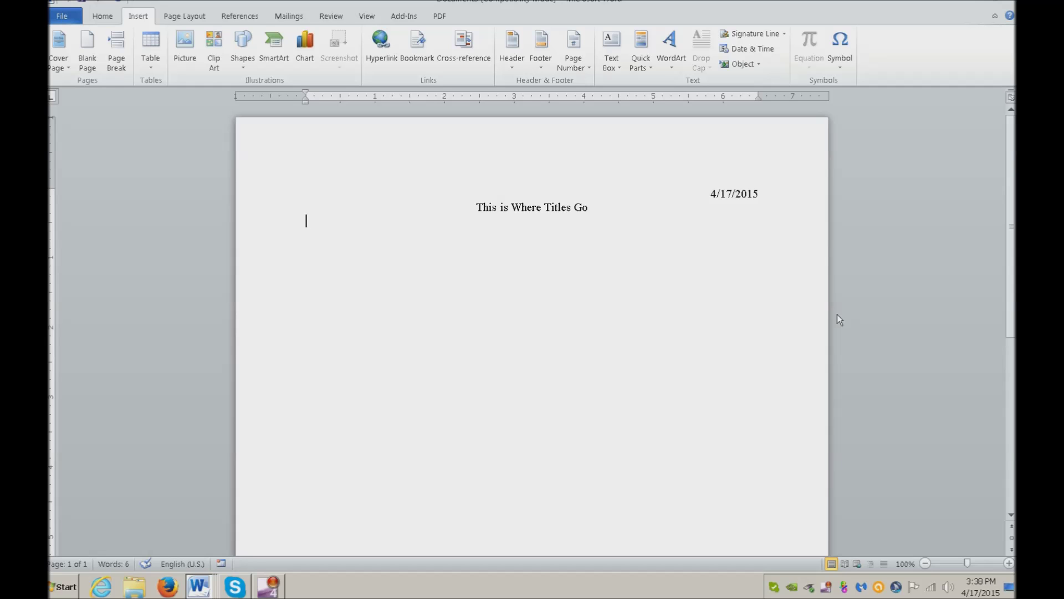
{"action": "key", "text": "super"}
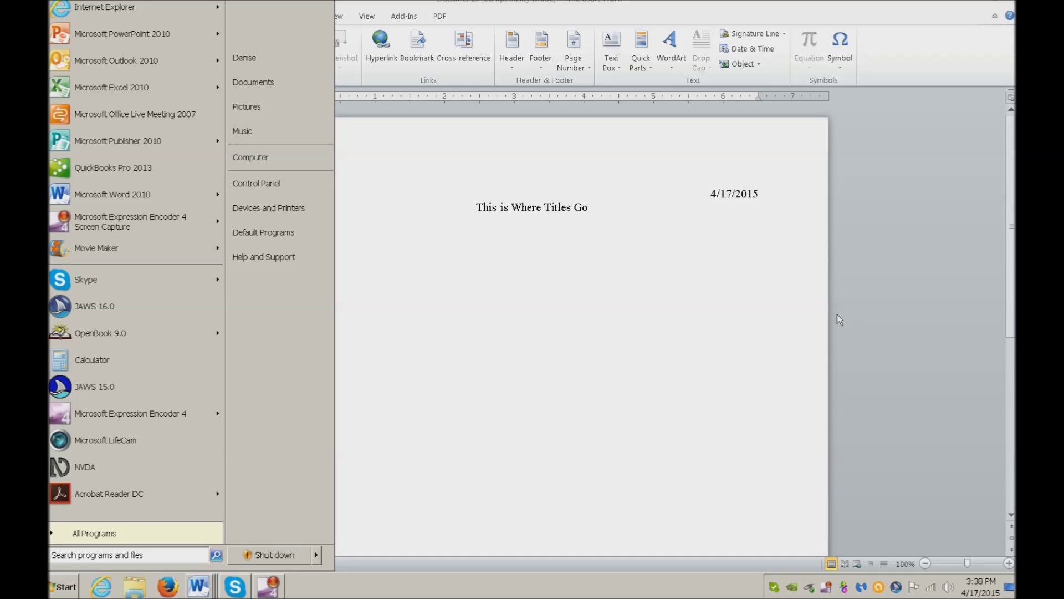
{"action": "type", "text": "www.bookshare.org"}
{"action": "key", "text": "Return"}
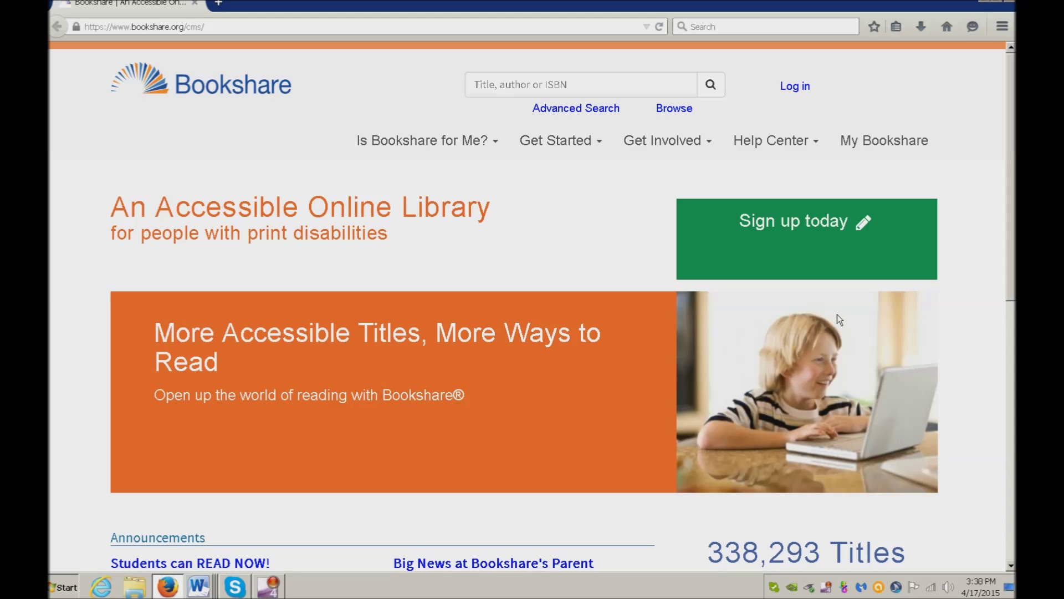
- Copy the Bookshare page's web address and paste it as a link under the centered title in the dated Word document
{"action": "key", "text": "ctrl+l"}
{"action": "key", "text": "ctrl+c"}
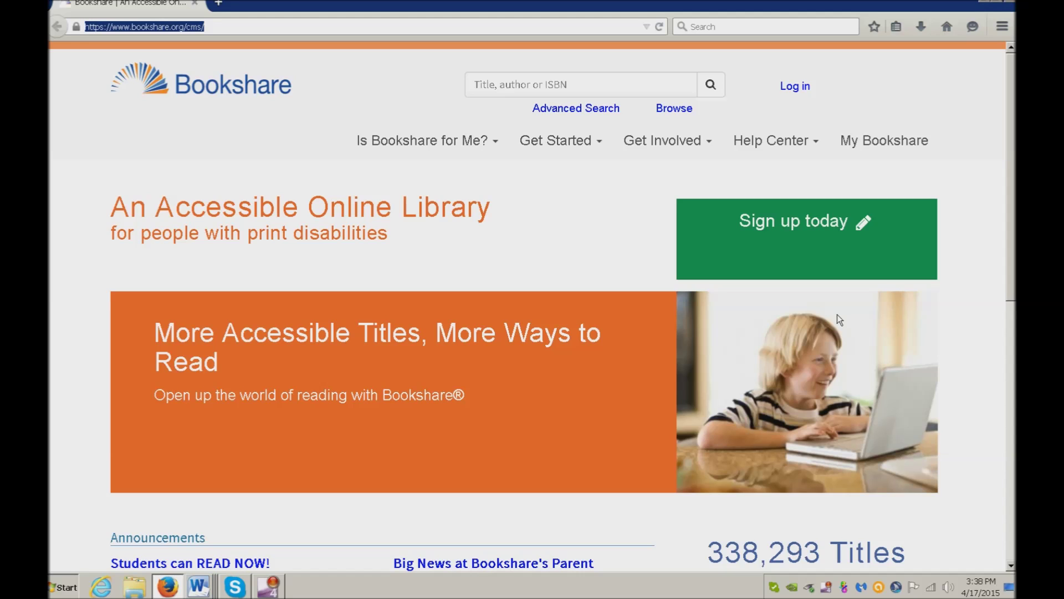
{"action": "key", "text": "alt+Tab"}
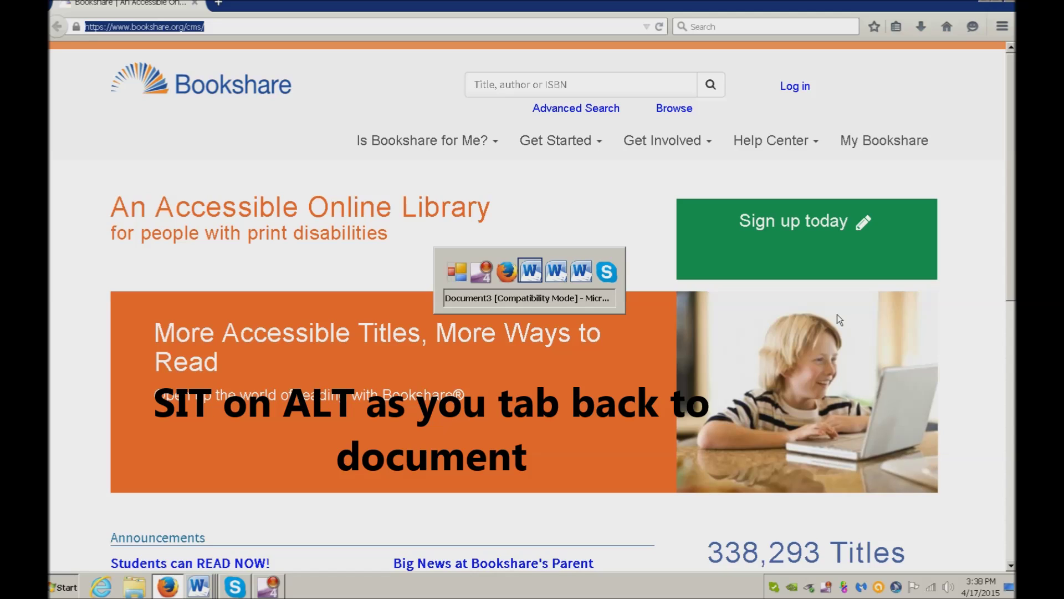
{"action": "key", "text": "alt+Tab"}
{"action": "key", "text": "alt+Tab"}
{"action": "key", "text": "alt+Tab"}
{"action": "key", "text": "alt+Tab"}
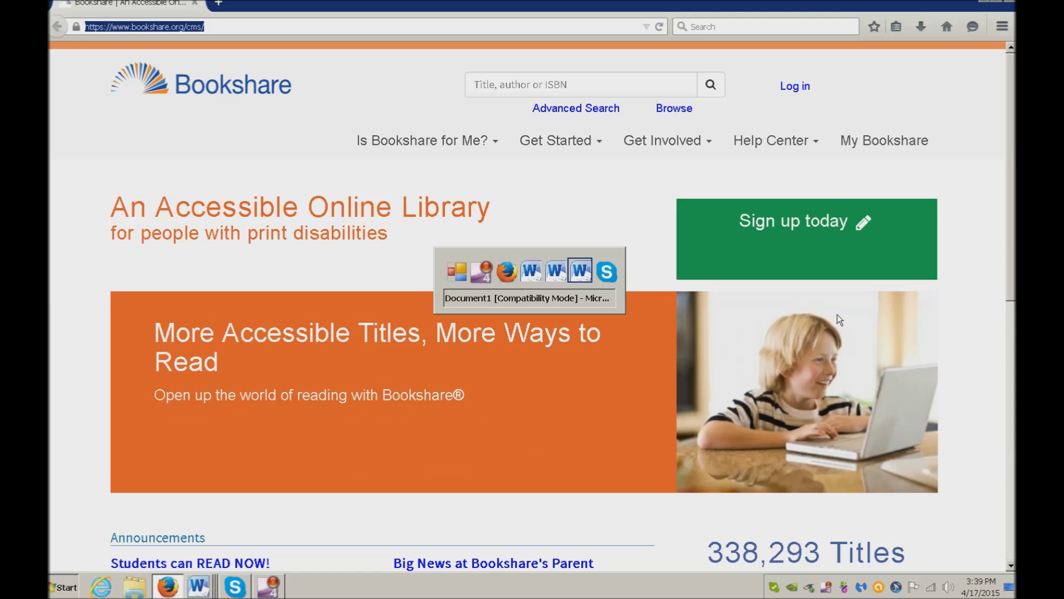
{"action": "key", "text": "alt+Tab"}
{"action": "key", "text": "alt+Tab"}
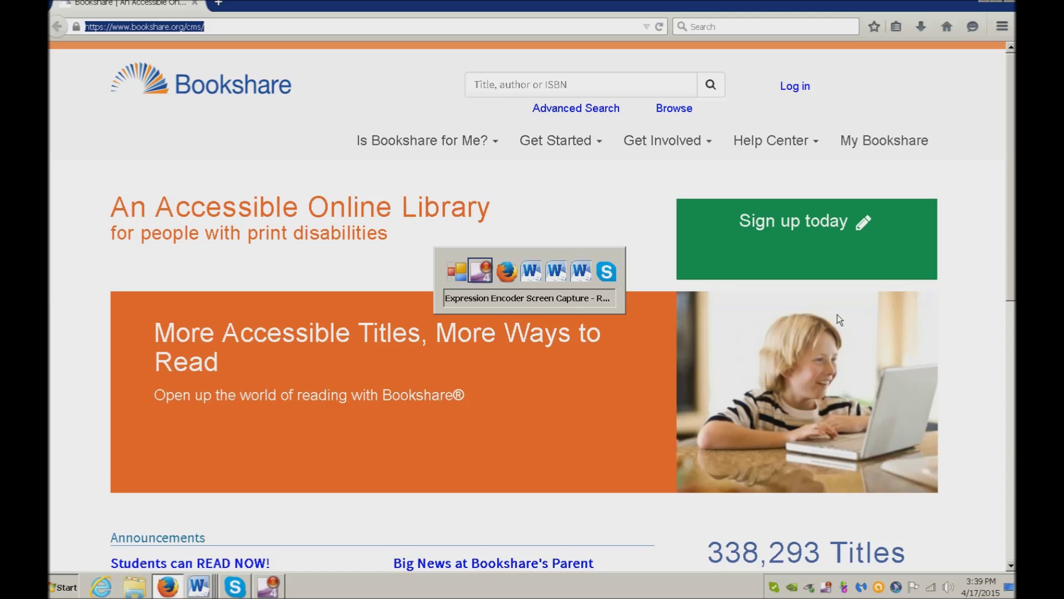
{"action": "key", "text": "alt+Tab"}
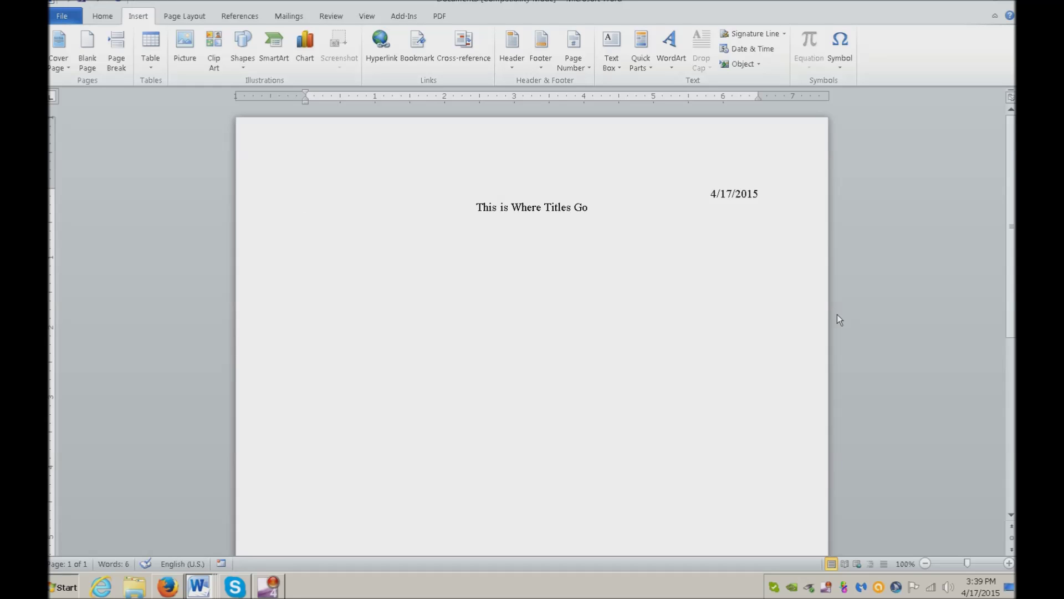
{"action": "key", "text": "ctrl+v"}
{"action": "key", "text": "Return"}
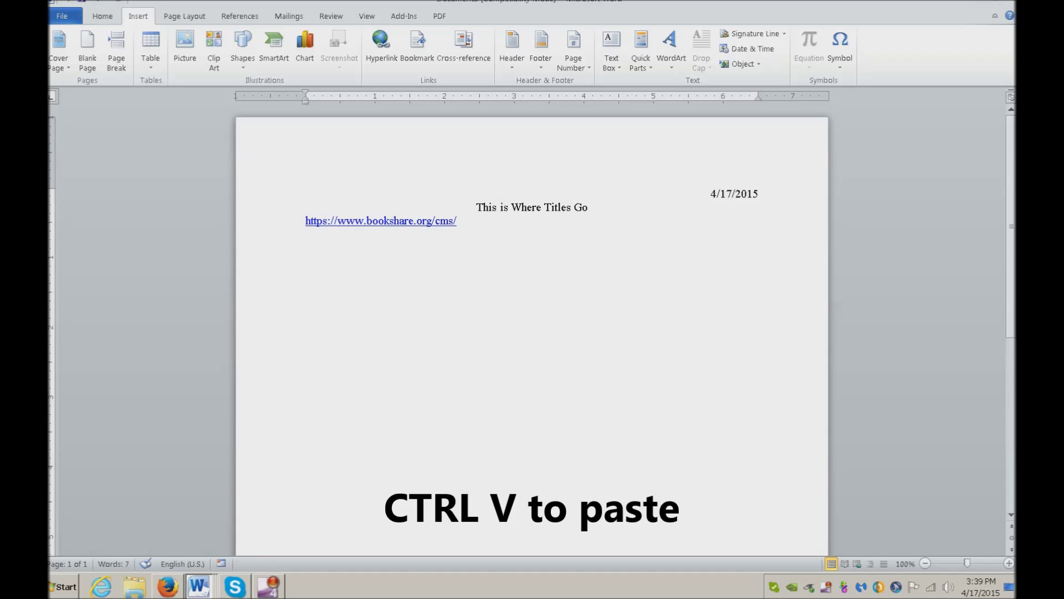
- Switch to the document with the pasted sample paragraphs and move the cursor to the start of its first paragraph
{"action": "key", "text": "alt+Tab"}
{"action": "key", "text": "alt+Tab"}
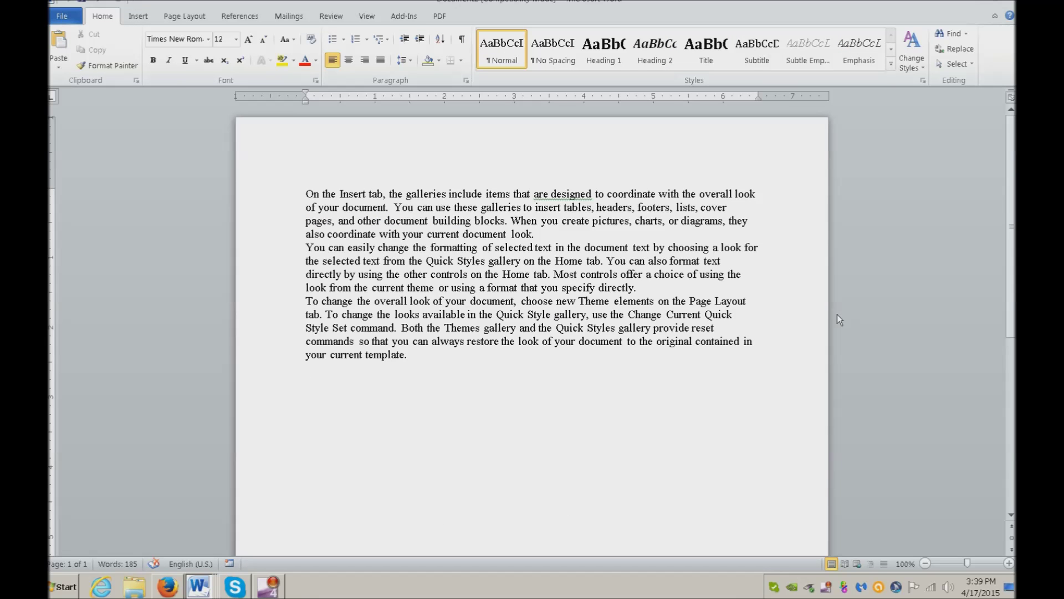
{"action": "key", "text": "ctrl+Up"}
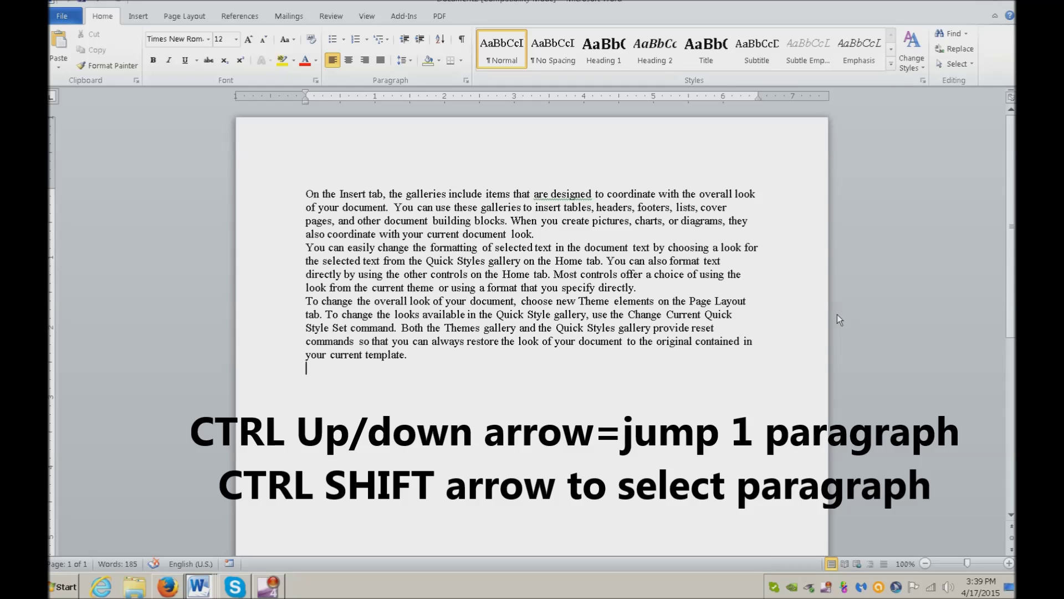
{"action": "key", "text": "ctrl+Up"}
{"action": "key", "text": "ctrl+Up"}
{"action": "key", "text": "ctrl+Up"}
- Change the font color of the entire first paragraph to the standard purple
{"action": "key", "text": "ctrl+shift+Down"}
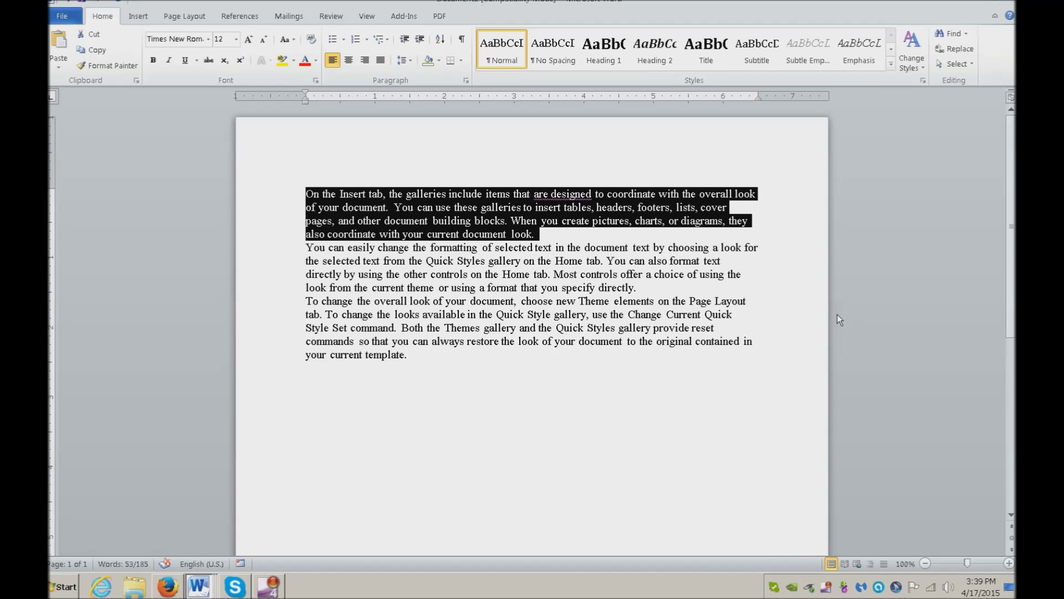
{"action": "key", "text": "shift+F10"}
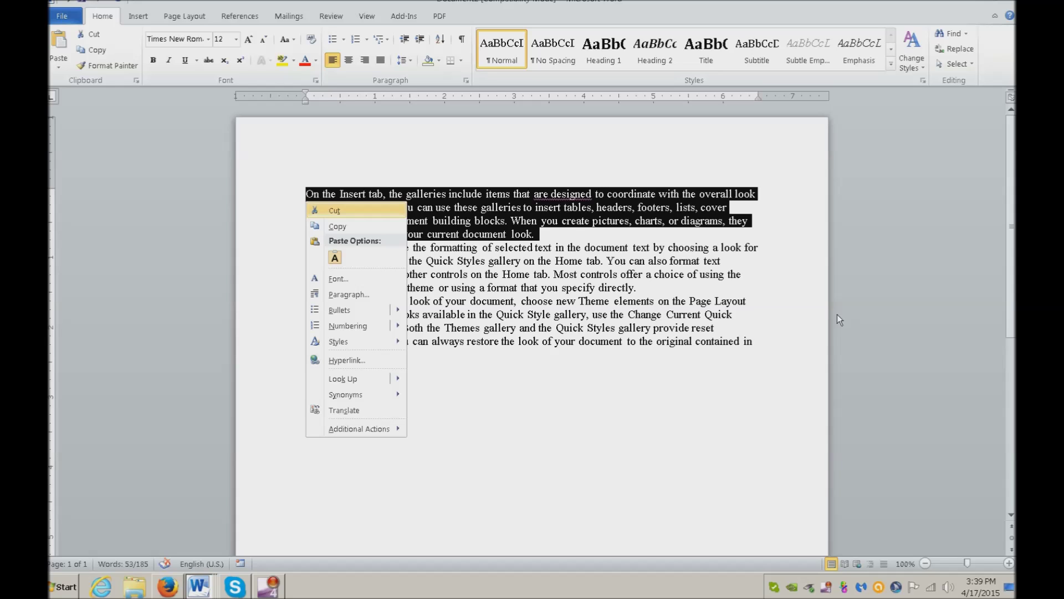
{"action": "key", "text": "f"}
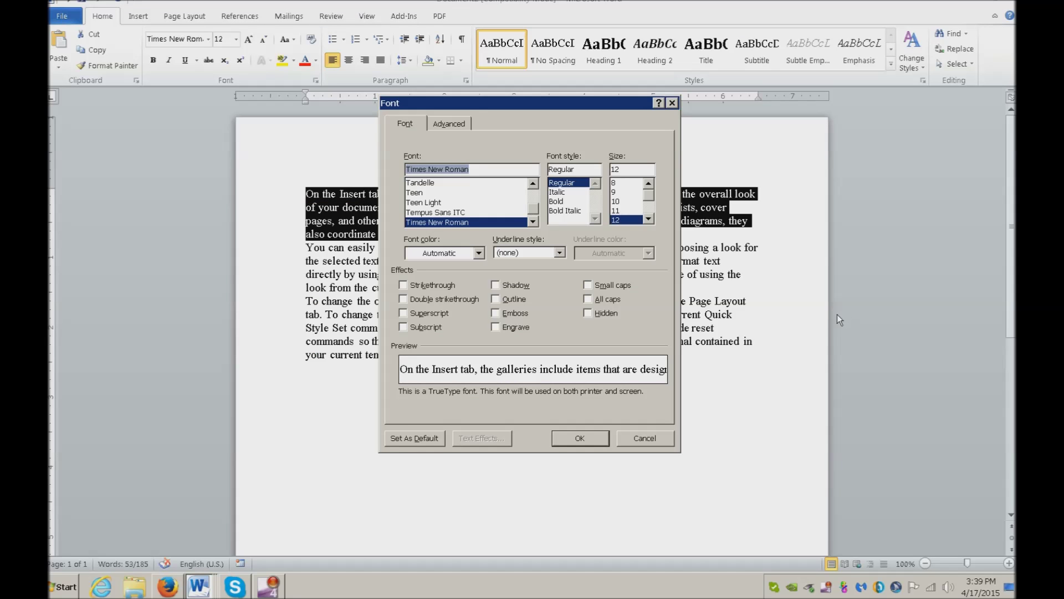
{"action": "key", "text": "alt+c"}
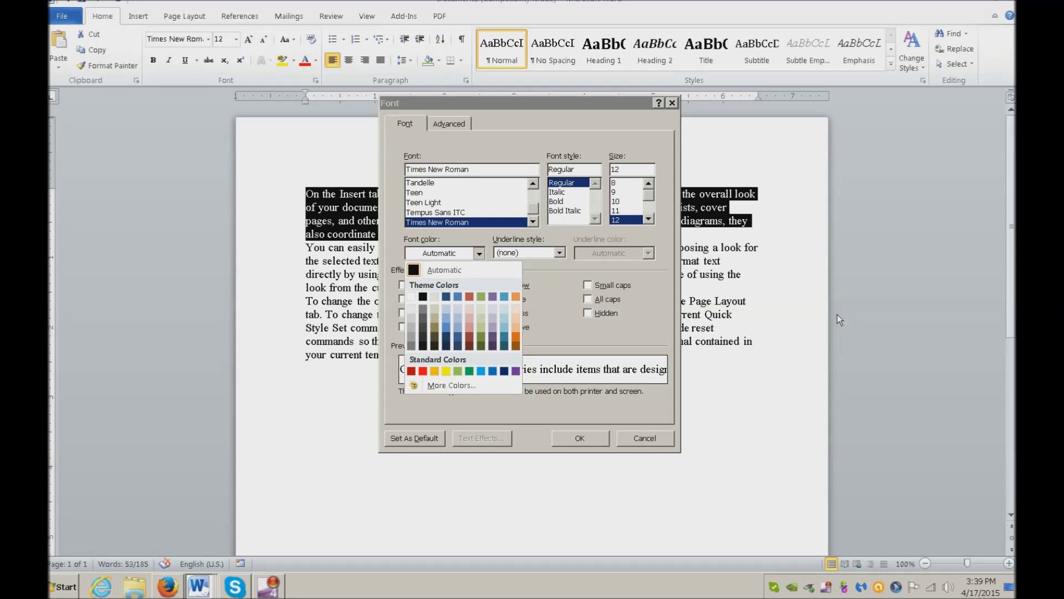
{"action": "key", "text": "Up"}
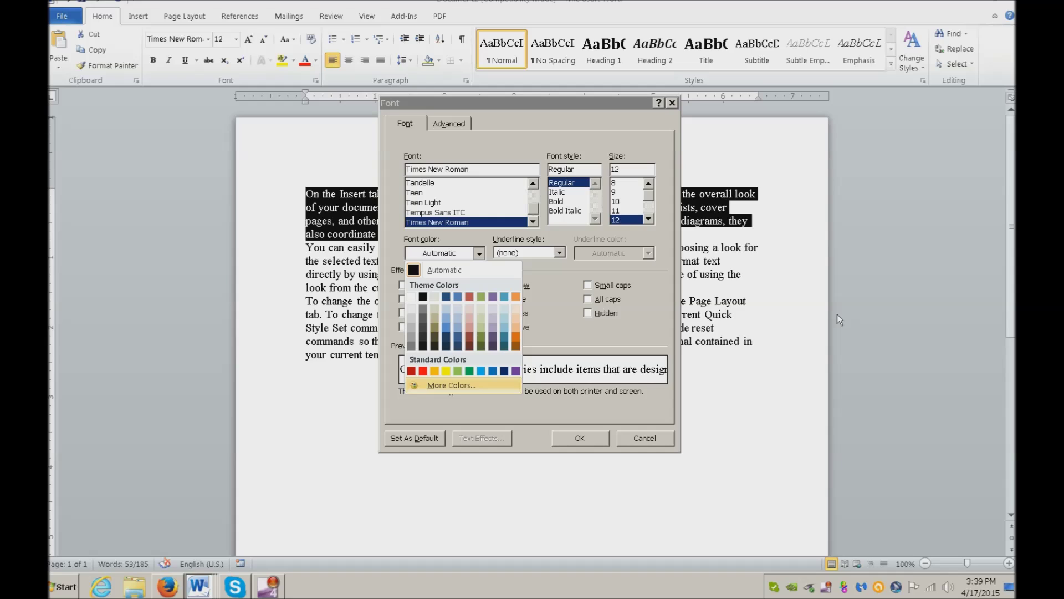
{"action": "key", "text": "Up"}
{"action": "key", "text": "Right"}
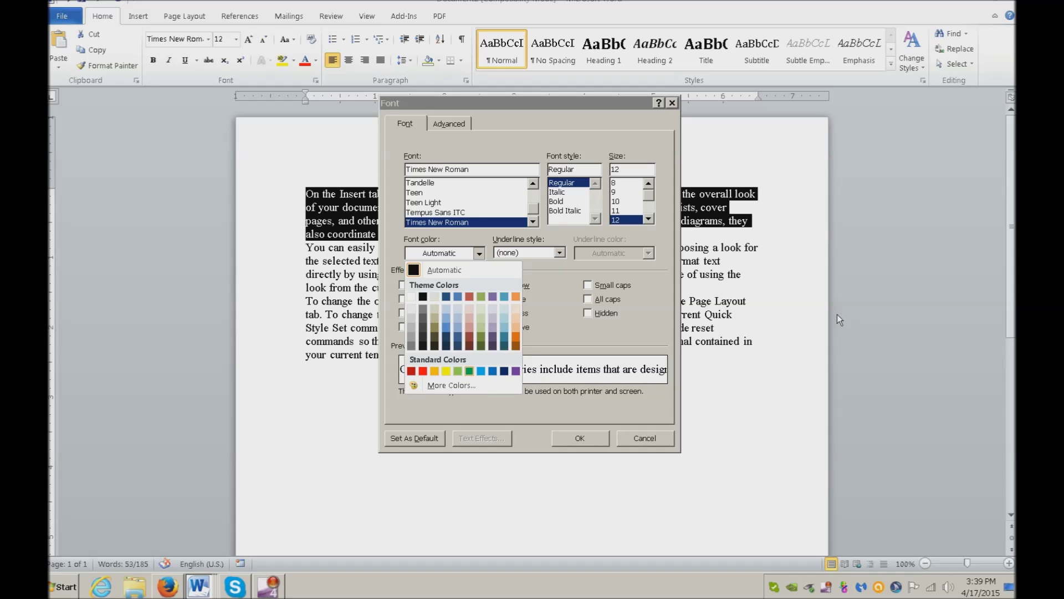
{"action": "key", "text": "Right"}
{"action": "key", "text": "Right"}
{"action": "key", "text": "Right"}
{"action": "key", "text": "Right"}
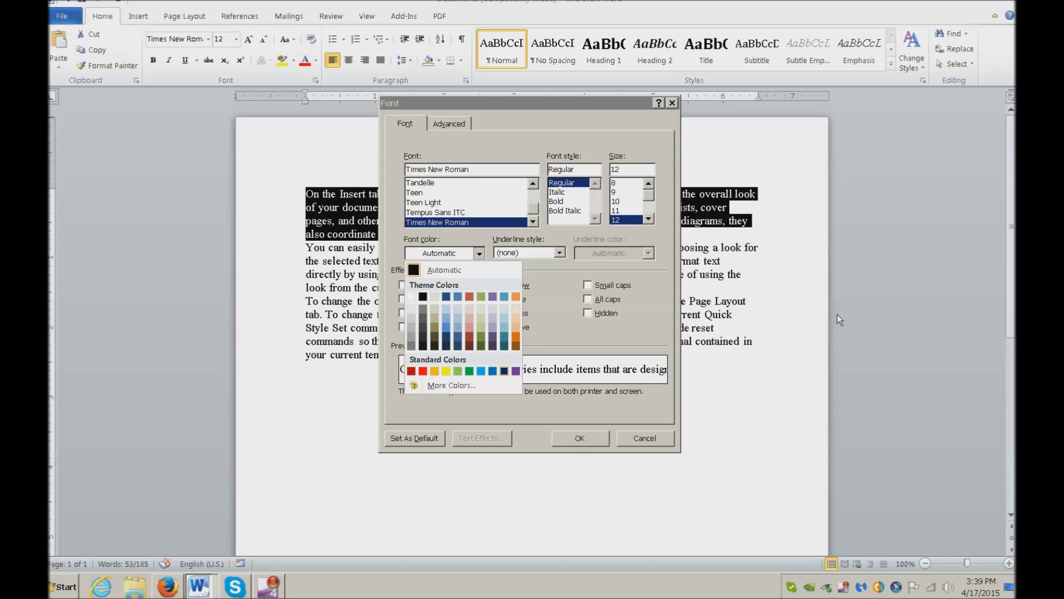
{"action": "key", "text": "Return"}
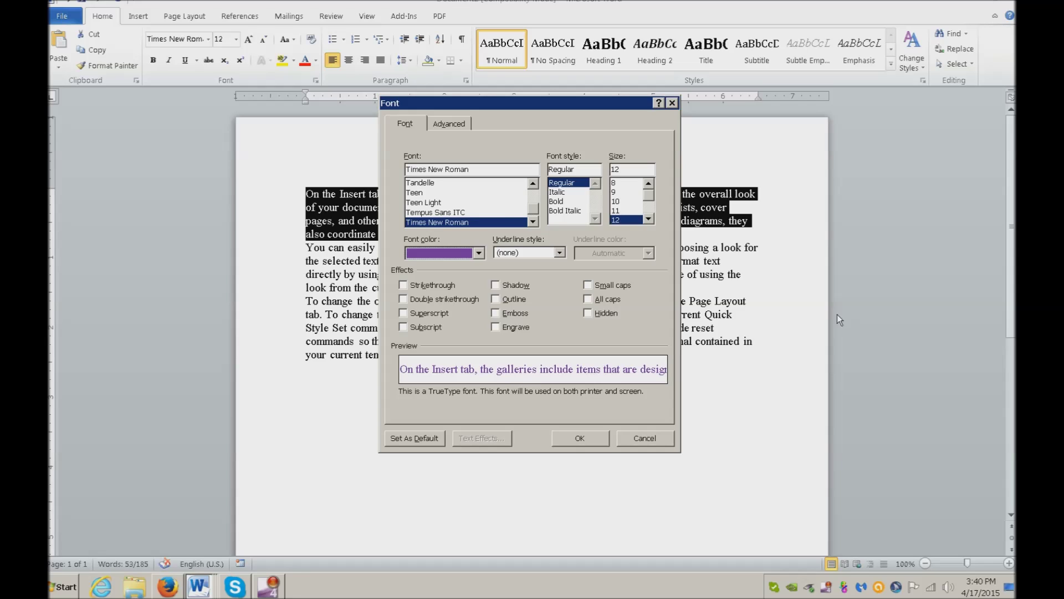
{"action": "key", "text": "Tab"}
{"action": "key", "text": "Tab"}
{"action": "key", "text": "Return"}
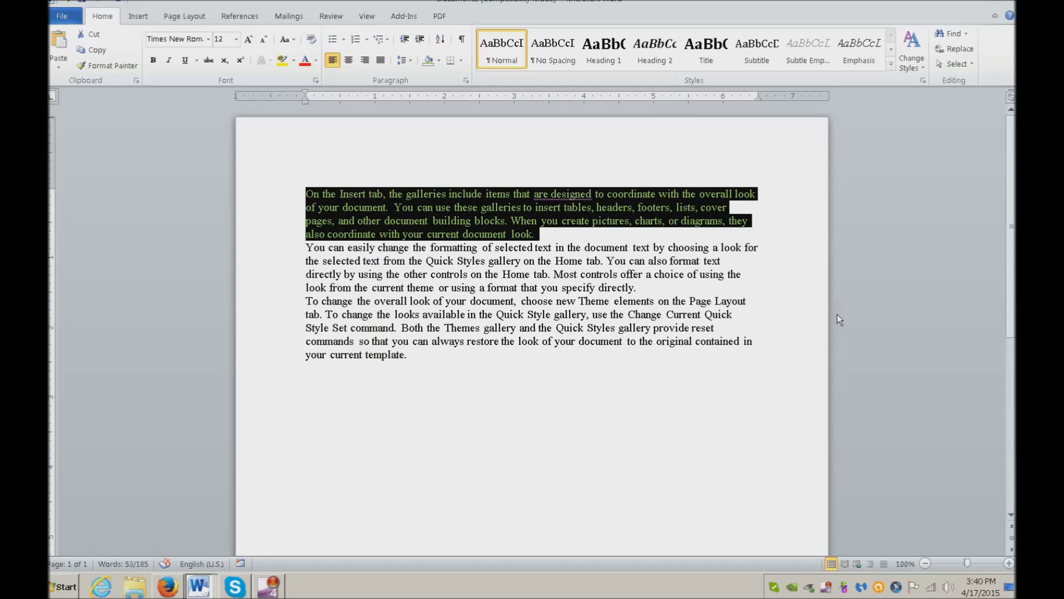
{"action": "key", "text": "Right"}
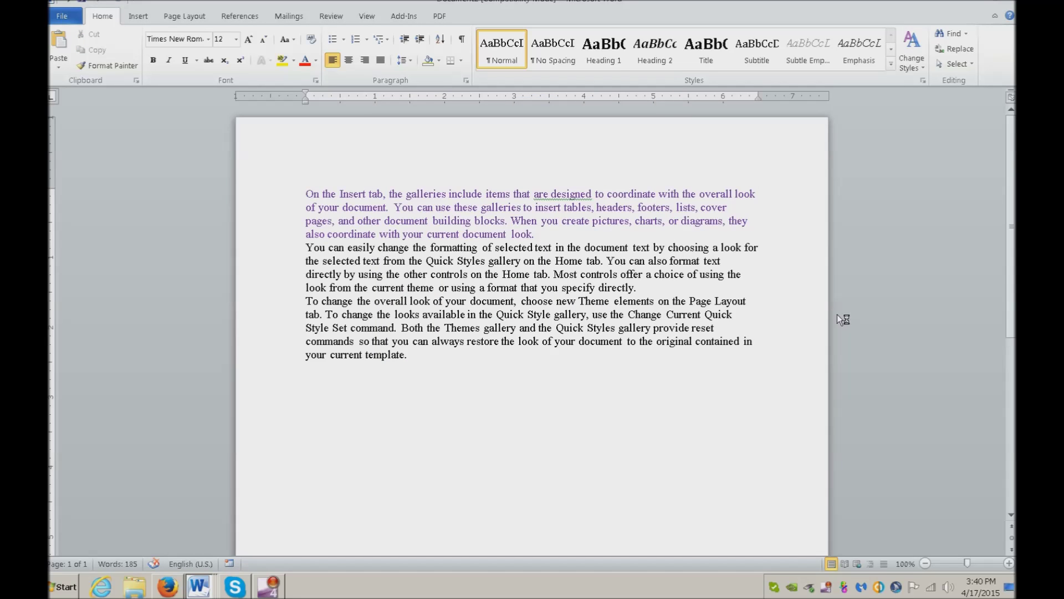
- Highlight the words "You can easily change" at the start of the second paragraph in yellow
{"action": "key", "text": "Right"}
{"action": "key", "text": "ctrl+Right"}
{"action": "key", "text": "ctrl+Right"}
{"action": "key", "text": "ctrl+Right"}
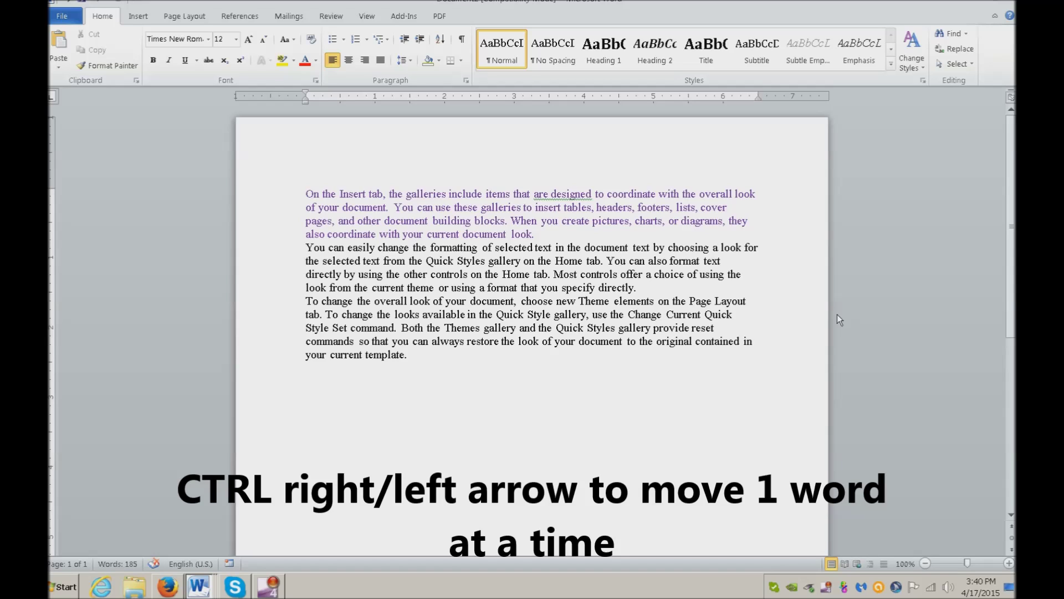
{"action": "key", "text": "Home"}
{"action": "key", "text": "ctrl+shift+Right"}
{"action": "key", "text": "ctrl+shift+Right"}
{"action": "key", "text": "ctrl+shift+Right"}
{"action": "key", "text": "ctrl+shift+Right"}
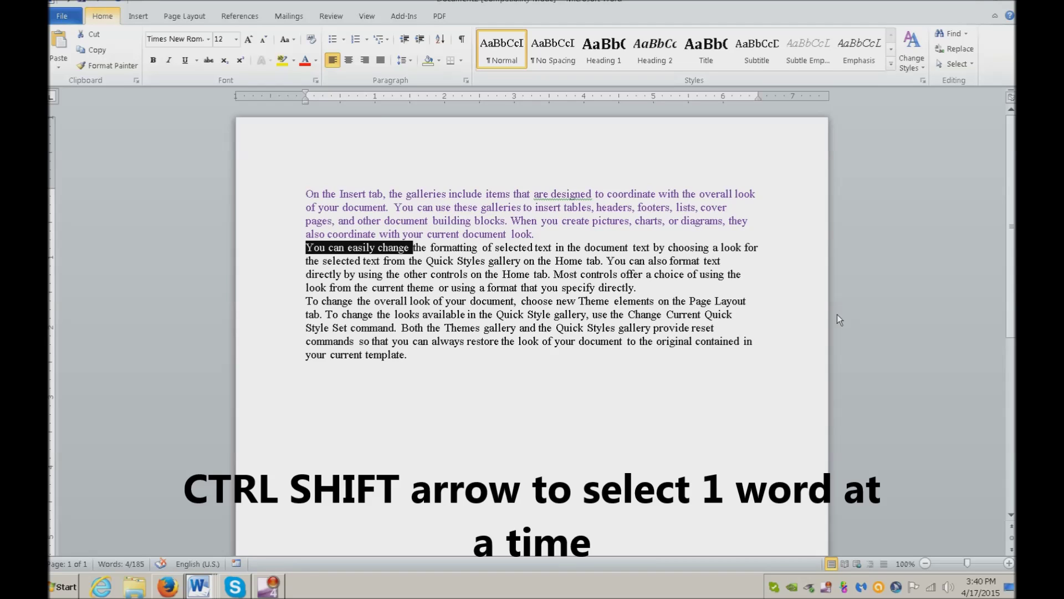
{"action": "key", "text": "h"}
{"action": "key", "text": "i"}
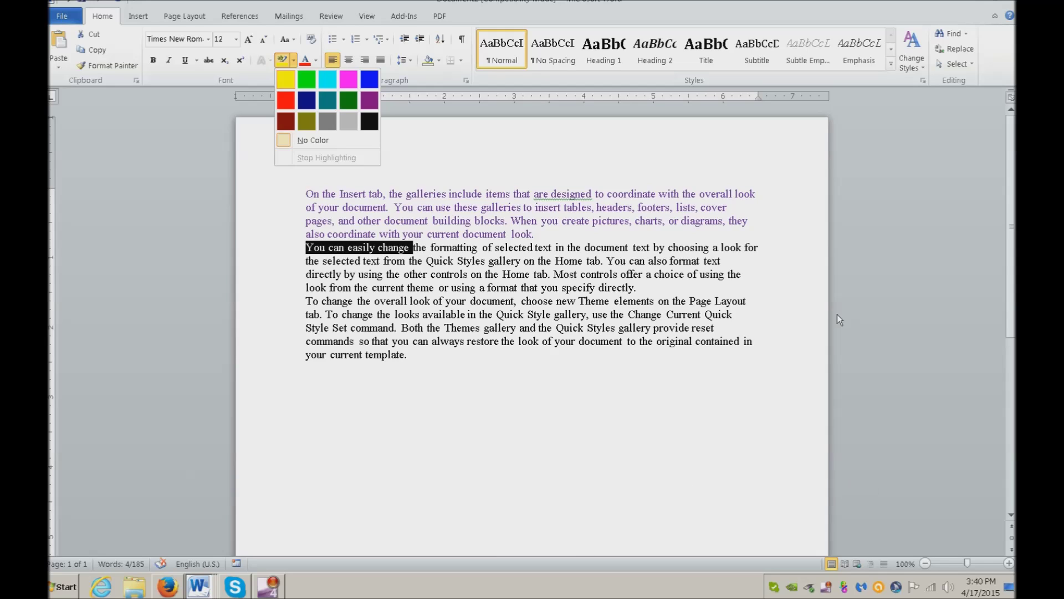
{"action": "key", "text": "Return"}
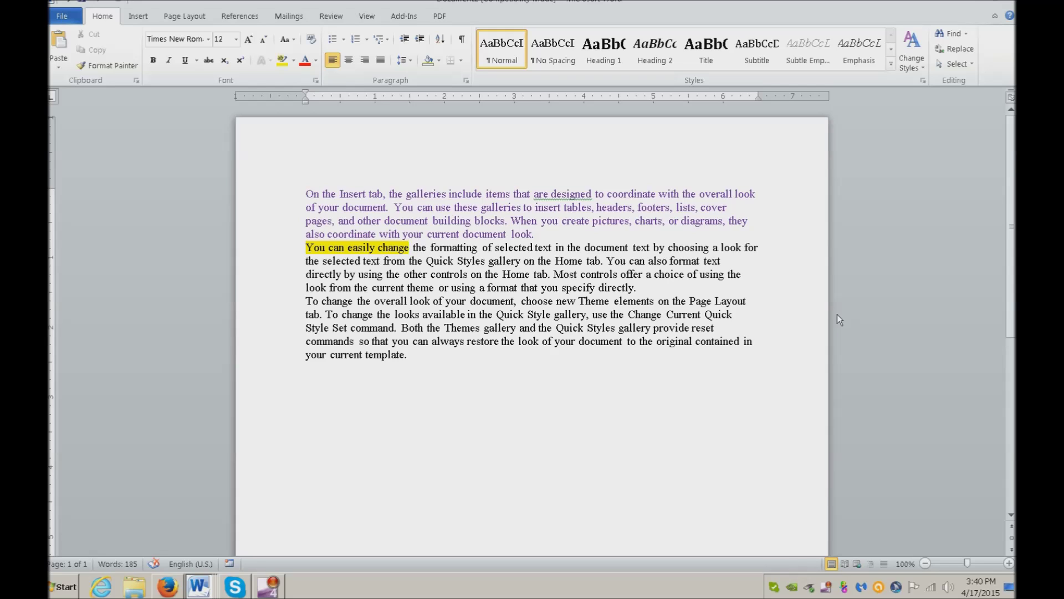
- Apply double line spacing to the whole document's text and return it to single spacing
{"action": "key", "text": "ctrl+a"}
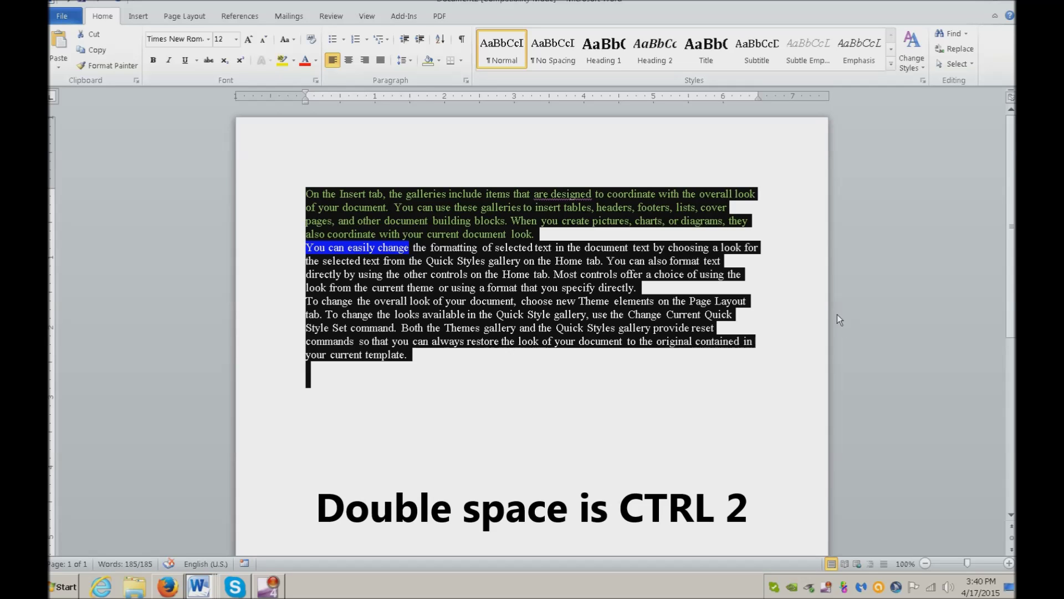
{"action": "key", "text": "ctrl+2"}
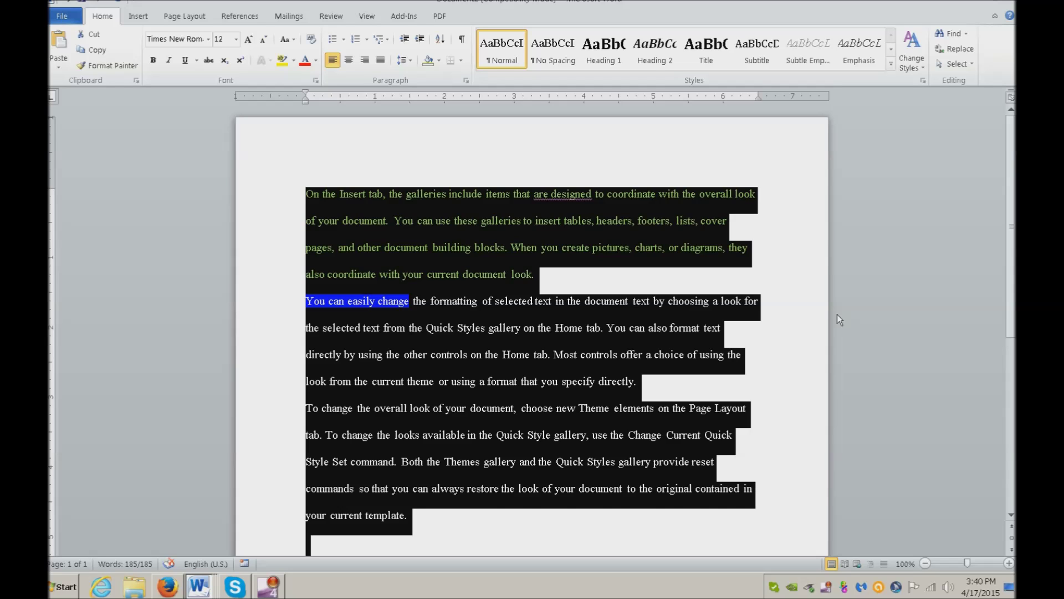
{"action": "key", "text": "ctrl+1"}
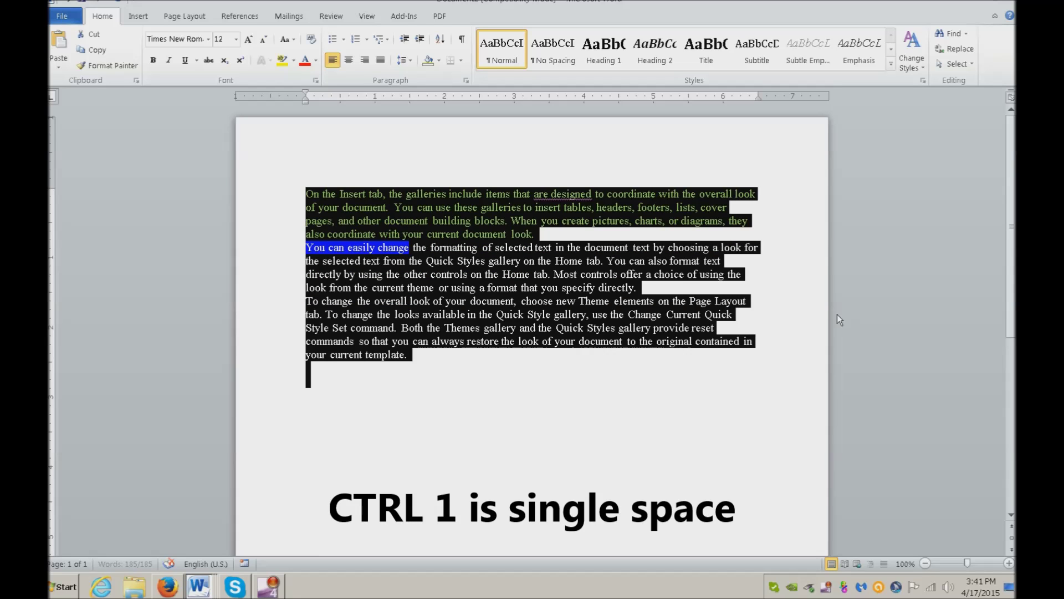